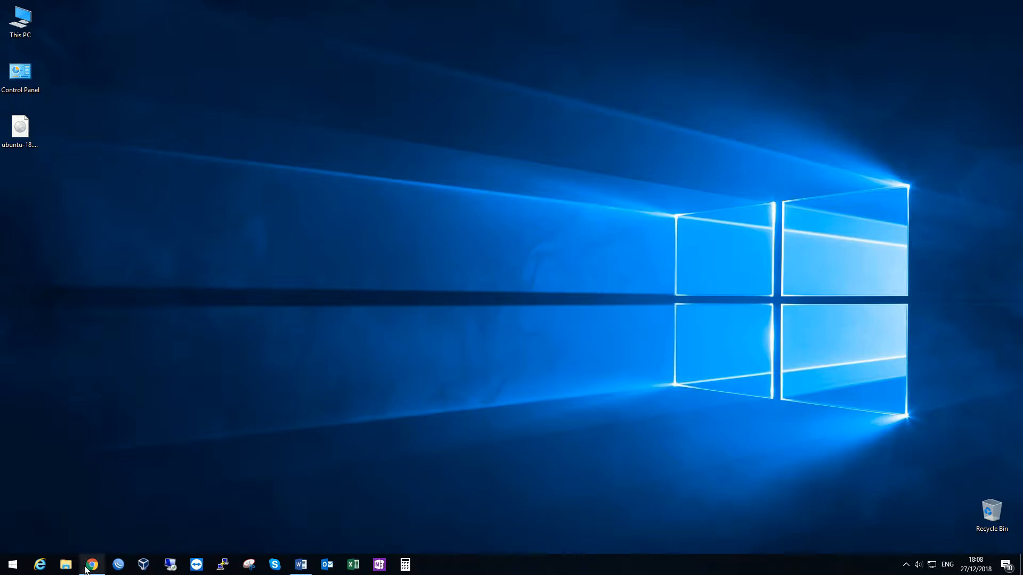
# Step: Start downloading the VirtualBox 6.0.0 Windows hosts package from virtualbox.org in Chrome and cancel the download
pyautogui.moveTo(87, 569)
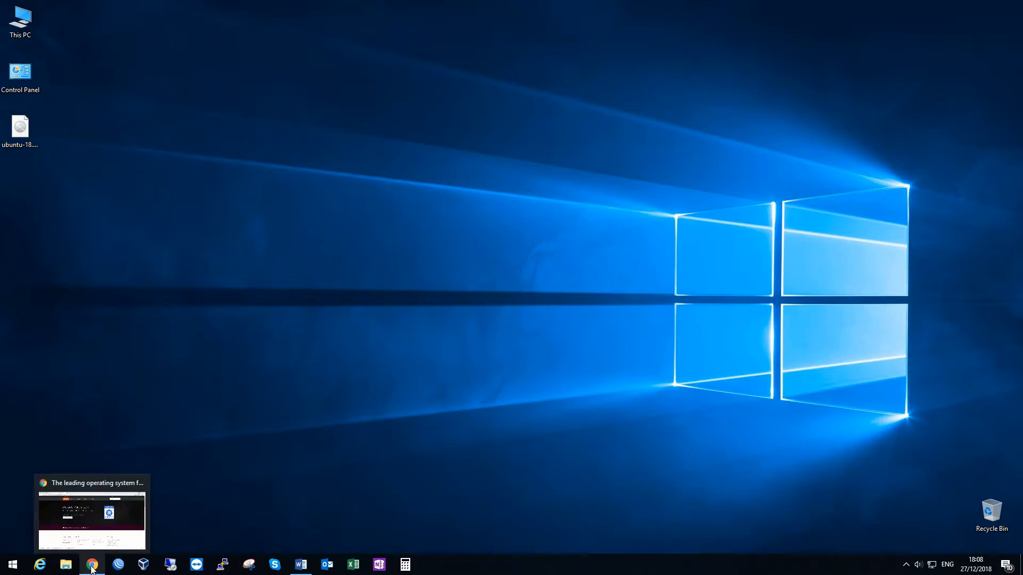
pyautogui.click(100, 528)
pyautogui.click(67, 9)
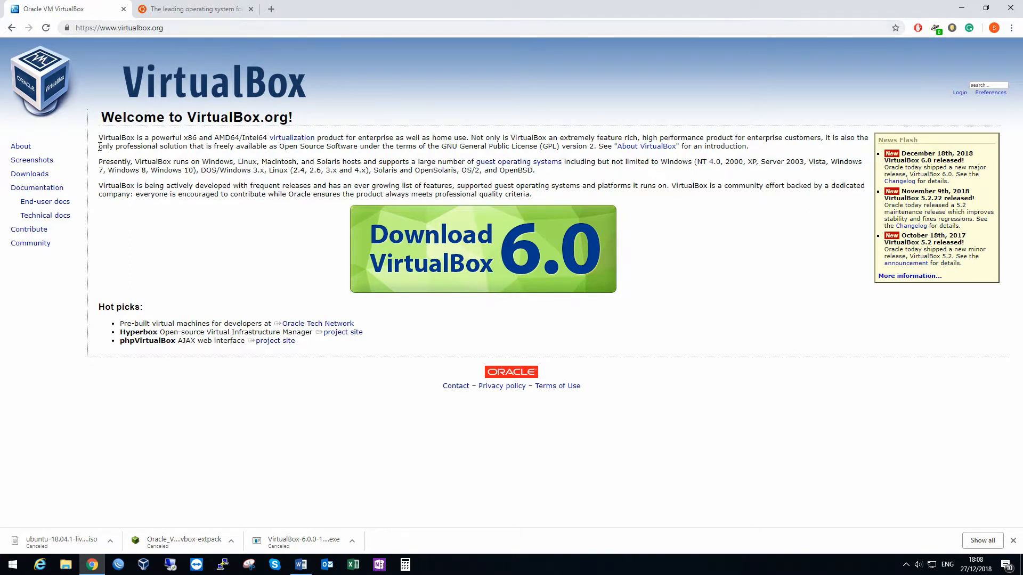
pyautogui.click(36, 177)
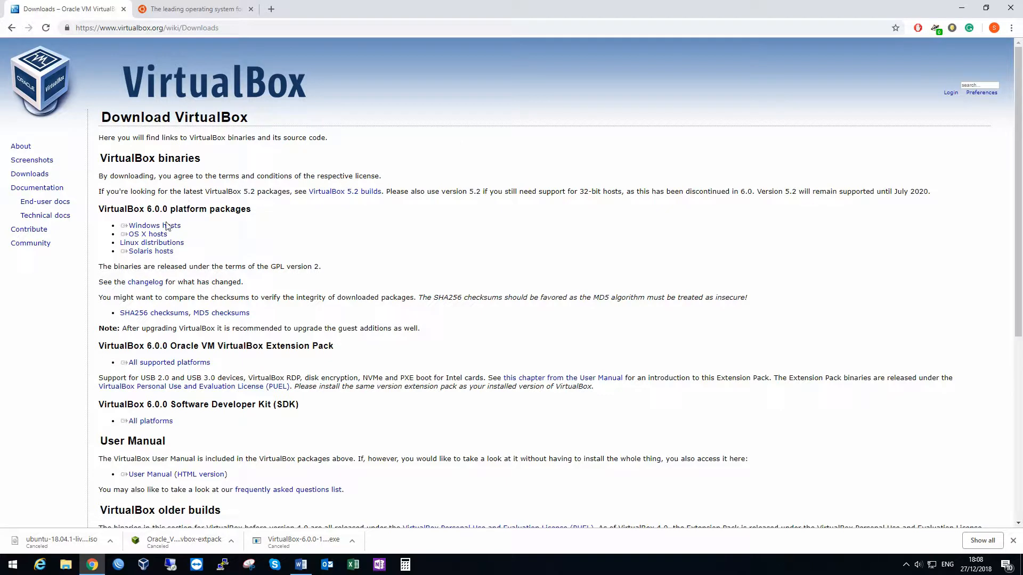
pyautogui.click(160, 229)
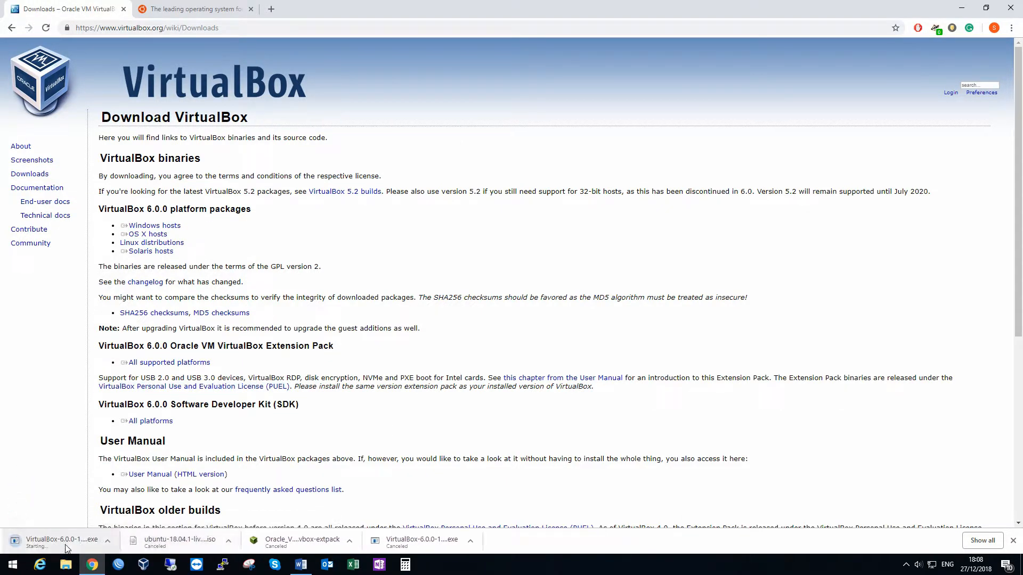
pyautogui.click(110, 541)
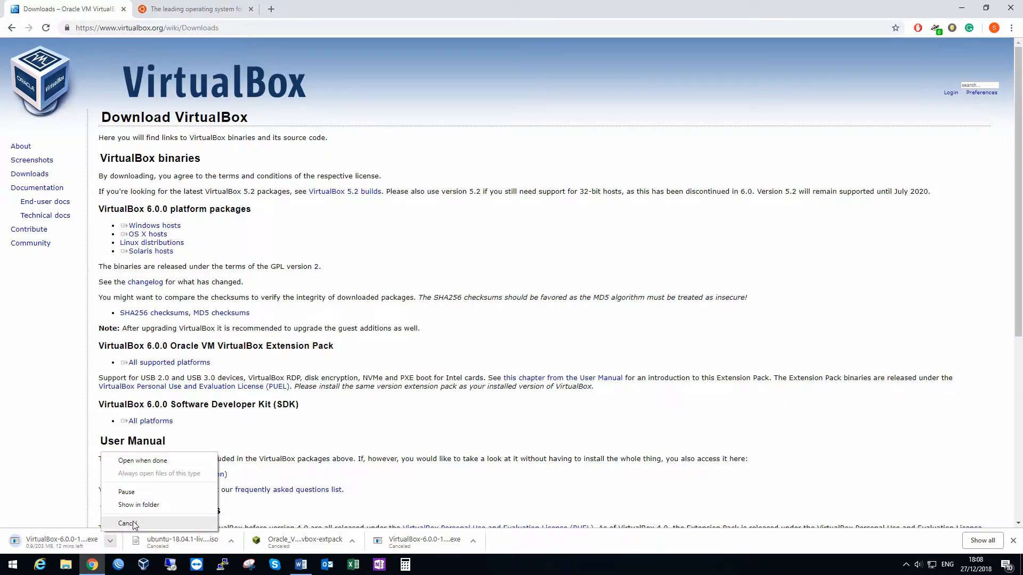
pyautogui.click(135, 524)
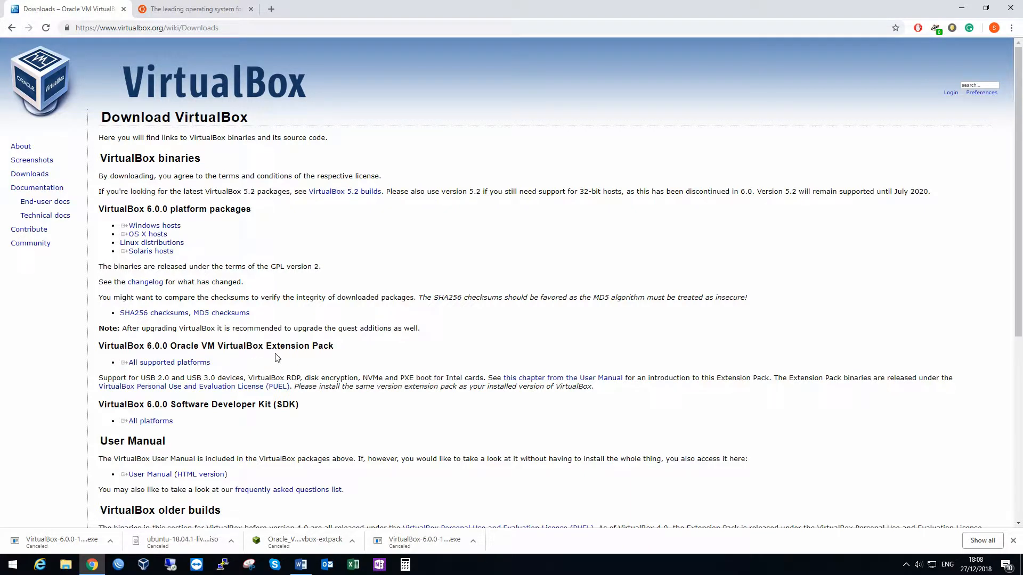
# Step: Start downloading the VirtualBox 6.0.0 Extension Pack for all supported platforms, and cancel the download
pyautogui.click(162, 364)
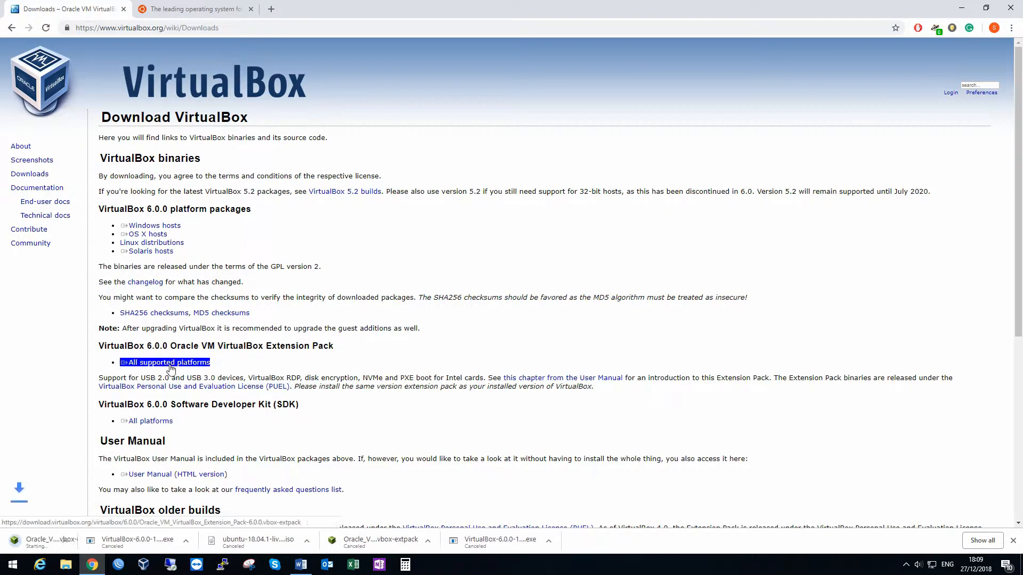
pyautogui.click(110, 541)
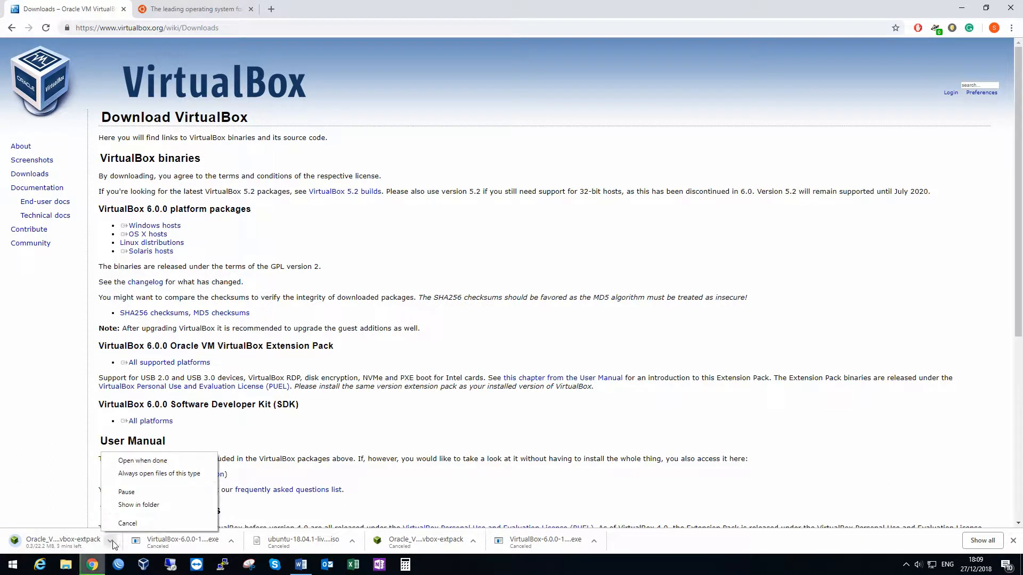
pyautogui.click(142, 521)
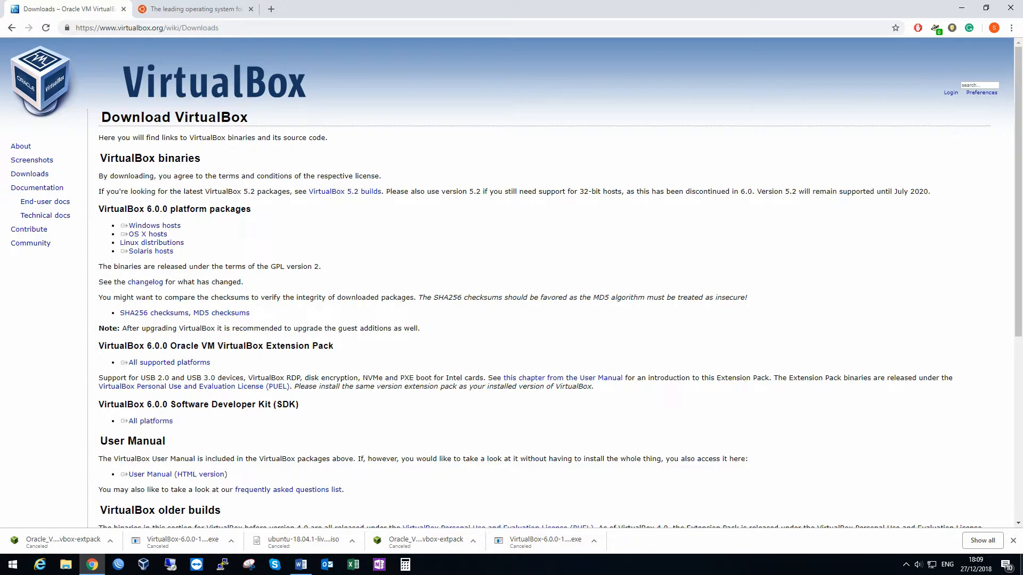
pyautogui.click(1013, 540)
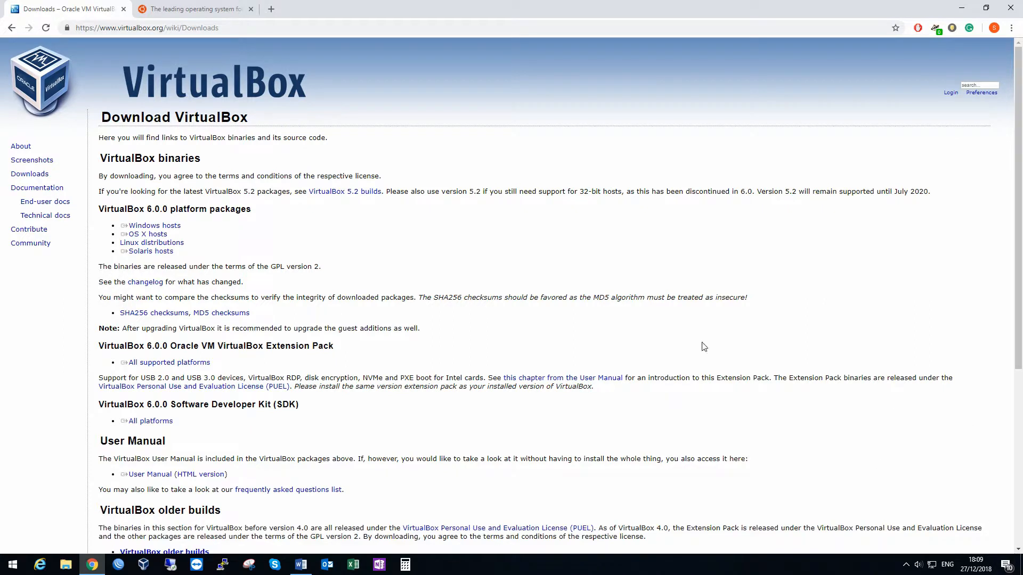
# Step: Start downloading Ubuntu Server 18.04 LTS from the Ubuntu website, cancel the download and minimize the browser
pyautogui.click(156, 7)
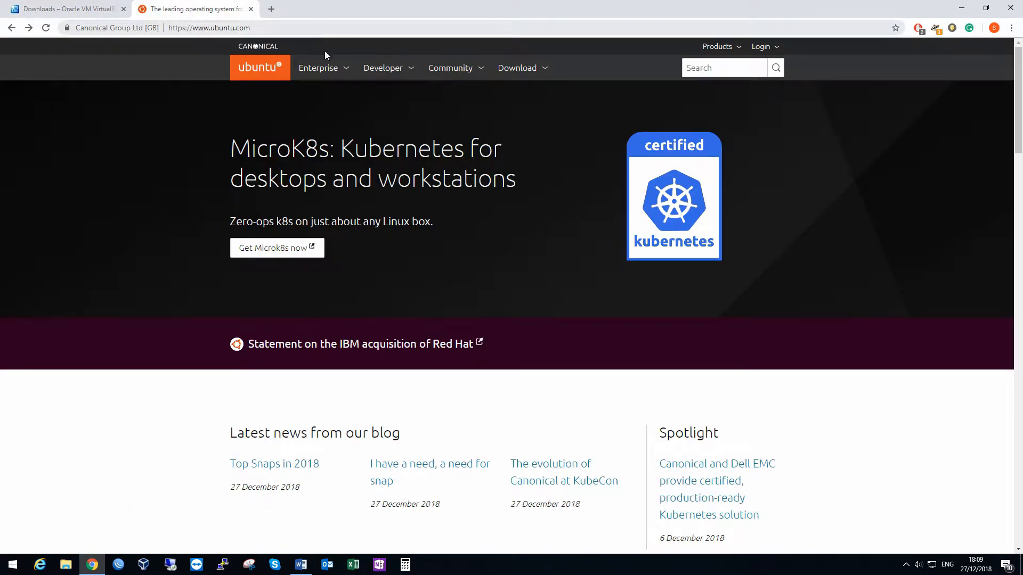
pyautogui.click(525, 69)
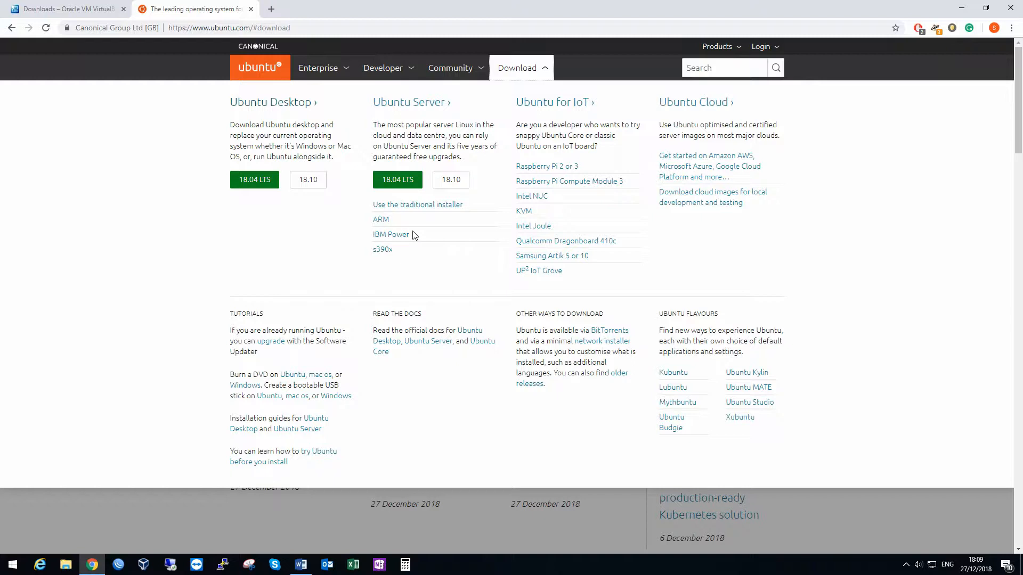
pyautogui.click(400, 180)
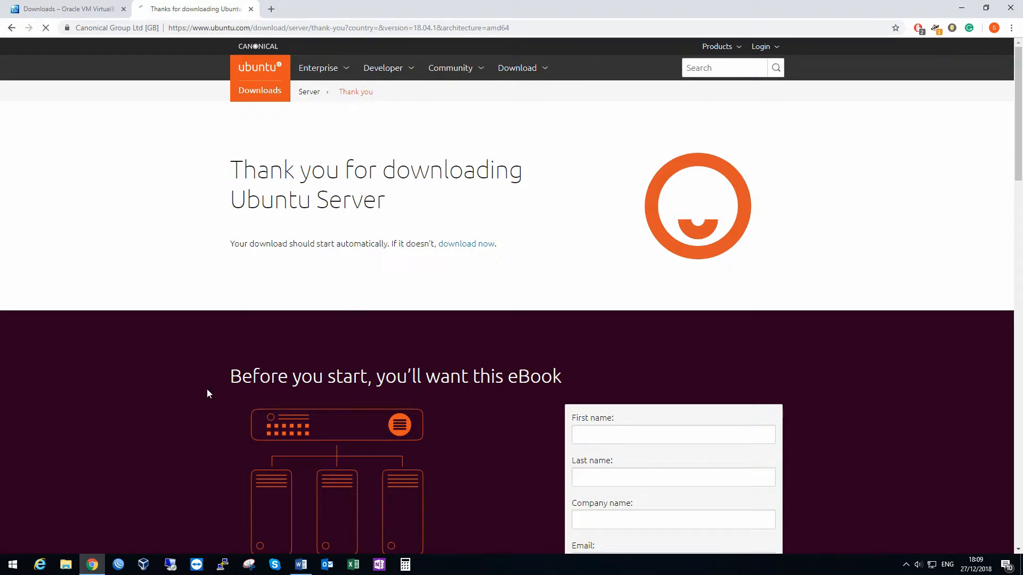
pyautogui.click(111, 541)
pyautogui.click(121, 523)
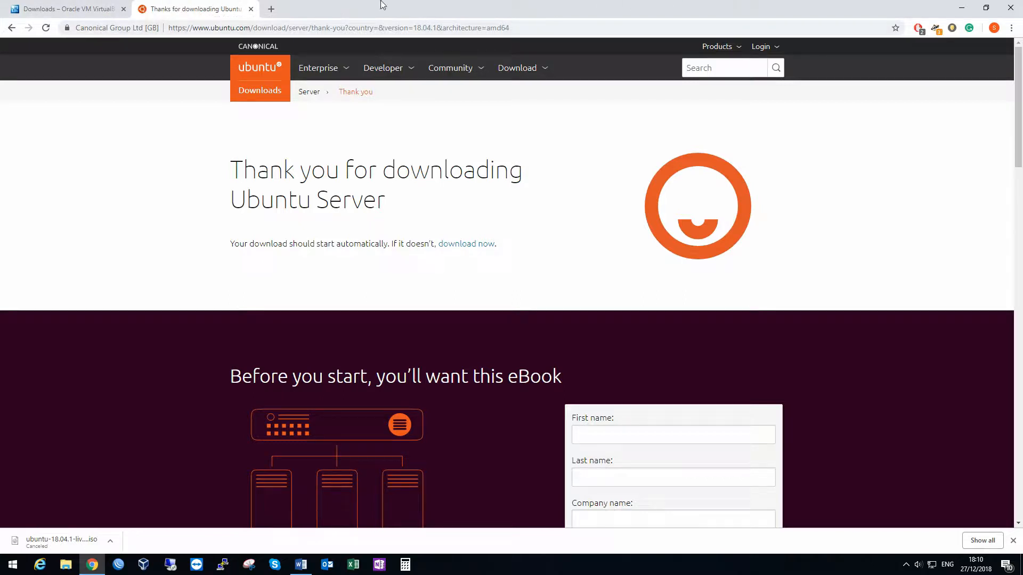
pyautogui.click(962, 8)
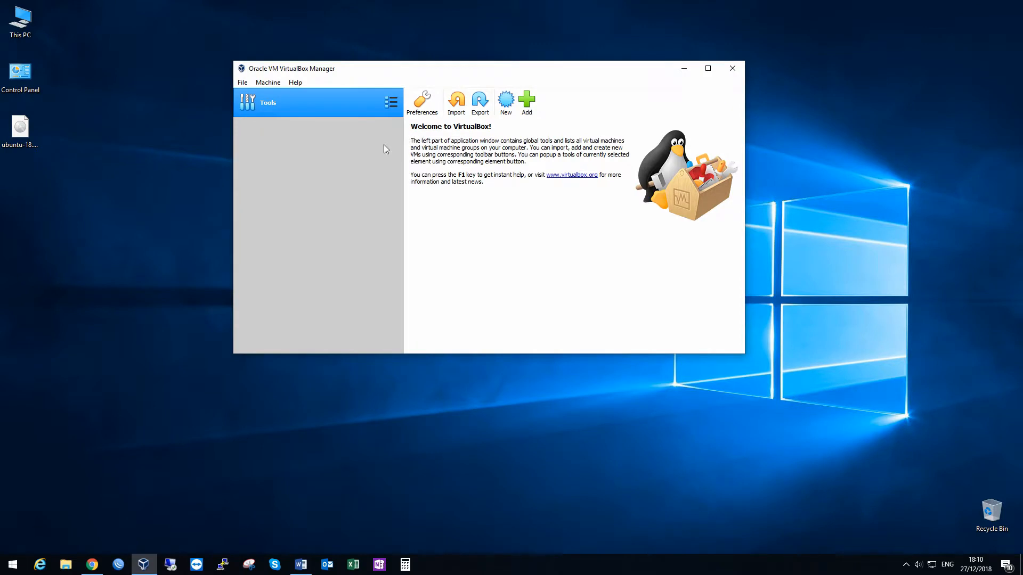
# Step: Start a new virtual machine in Oracle VM VirtualBox Manager in expert mode and name it Ubuntu Server 18.04
pyautogui.click(506, 104)
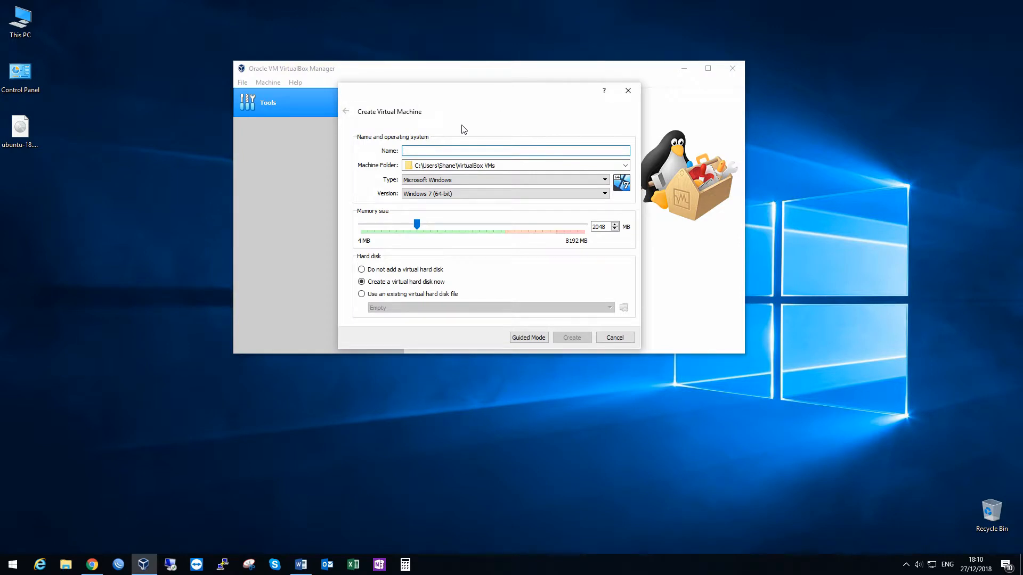
pyautogui.click(527, 336)
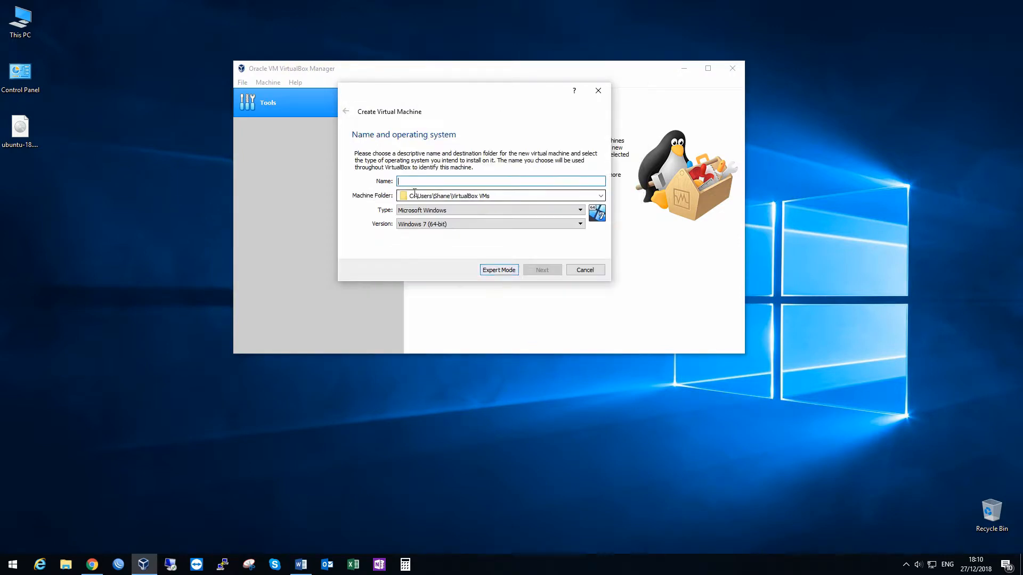
pyautogui.click(499, 273)
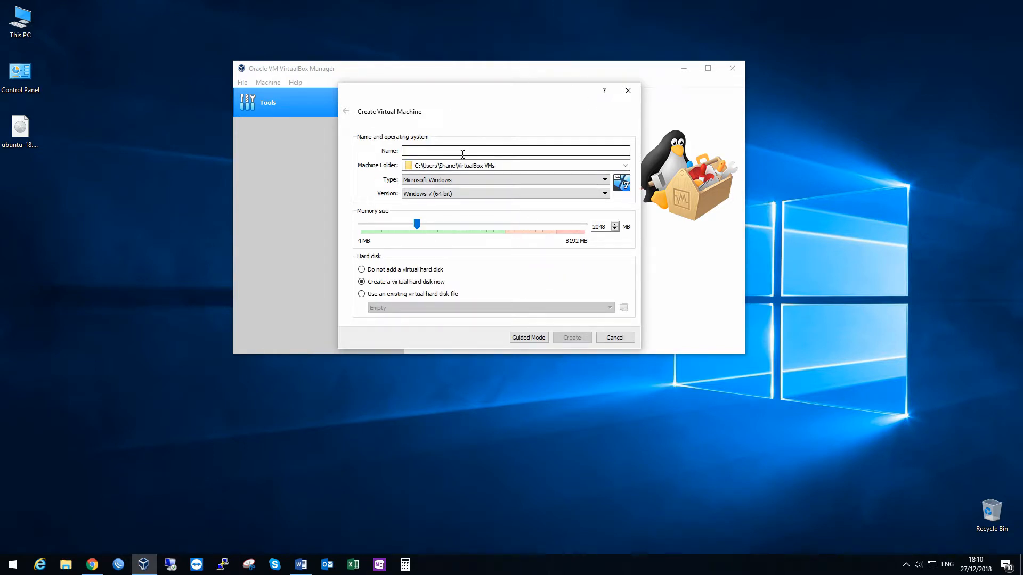
pyautogui.write('Serve')
pyautogui.press('BackSpace')
pyautogui.press('BackSpace')
pyautogui.press('BackSpace')
pyautogui.press('BackSpace')
pyautogui.press('BackSpace')
pyautogui.write('Ub')
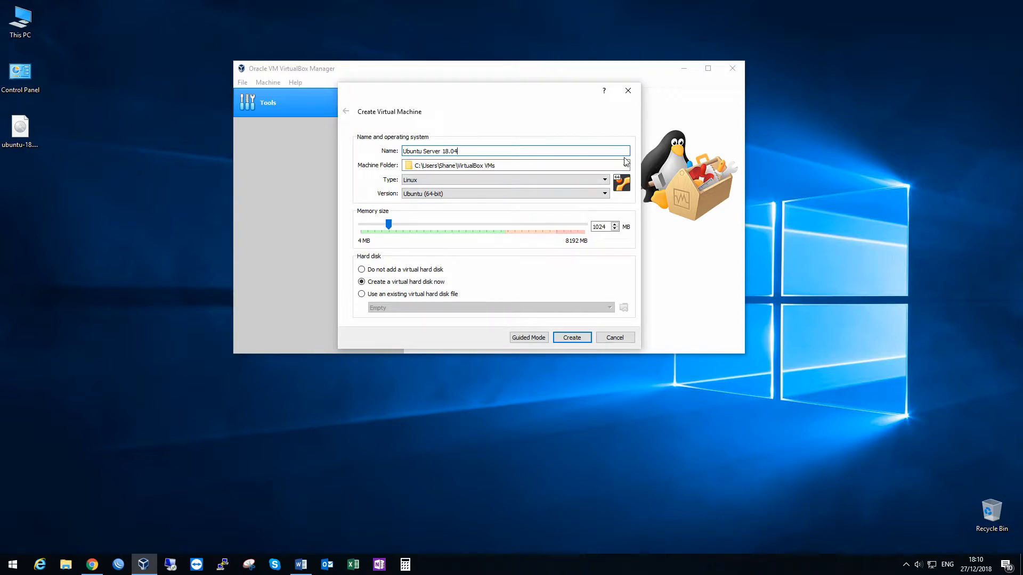
pyautogui.click(546, 165)
pyautogui.click(514, 186)
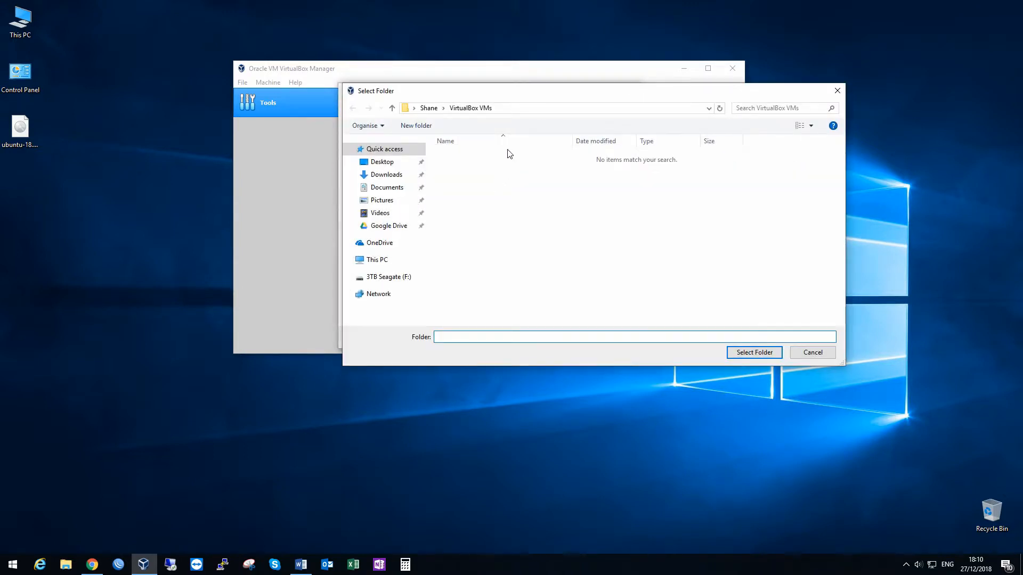
pyautogui.click(836, 91)
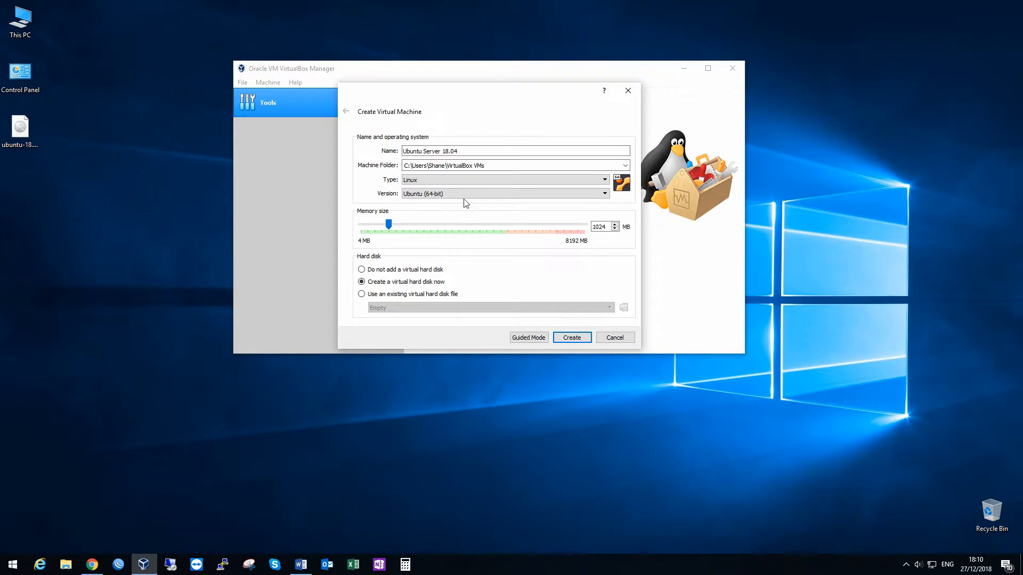
# Step: Keep the type Linux and version Ubuntu (64-bit), and set the virtual machine's memory size to 2048 MB
pyautogui.click(422, 182)
pyautogui.click(423, 196)
pyautogui.doubleClick(599, 226)
pyautogui.write('2048')
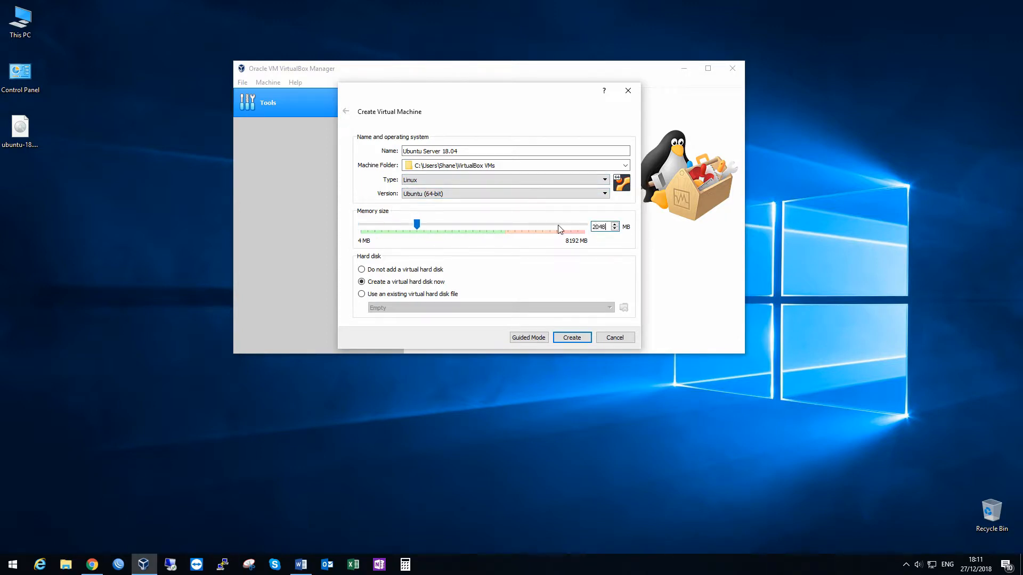
pyautogui.press('Return')
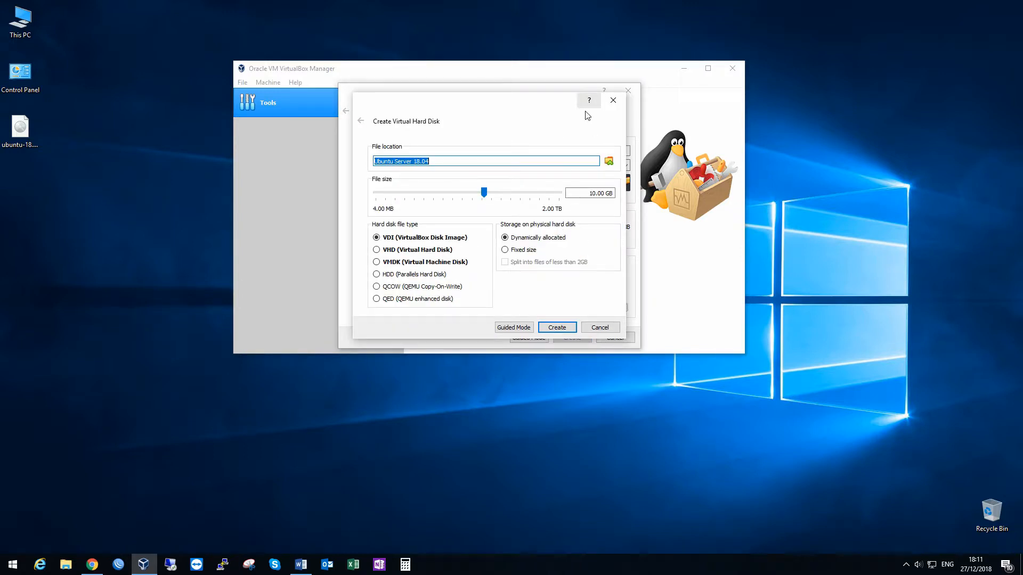
pyautogui.click(613, 101)
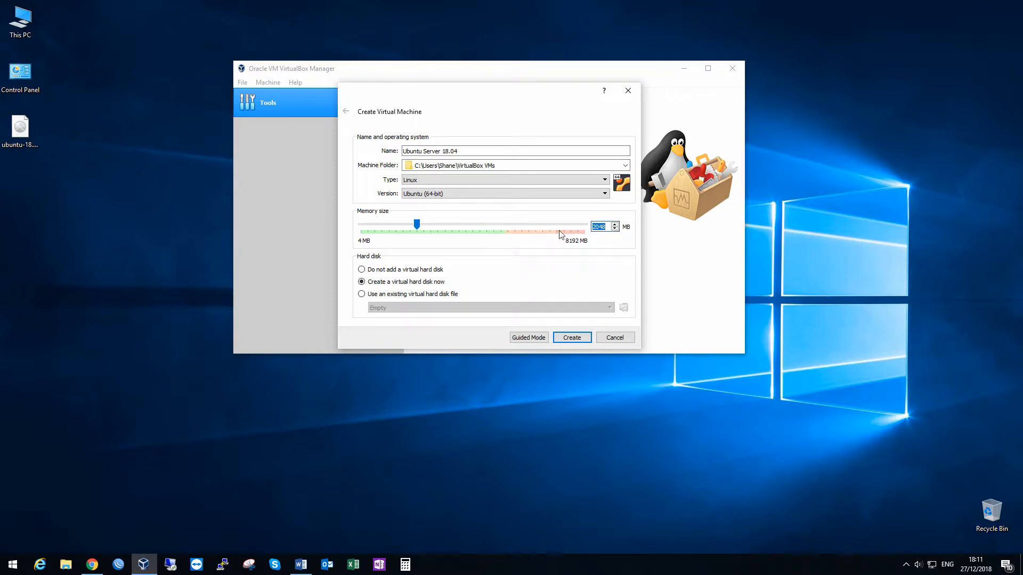
# Step: Create a new 10 GB virtual hard disk of type VHD with fixed-size storage for the virtual machine
pyautogui.click(381, 283)
pyautogui.click(573, 340)
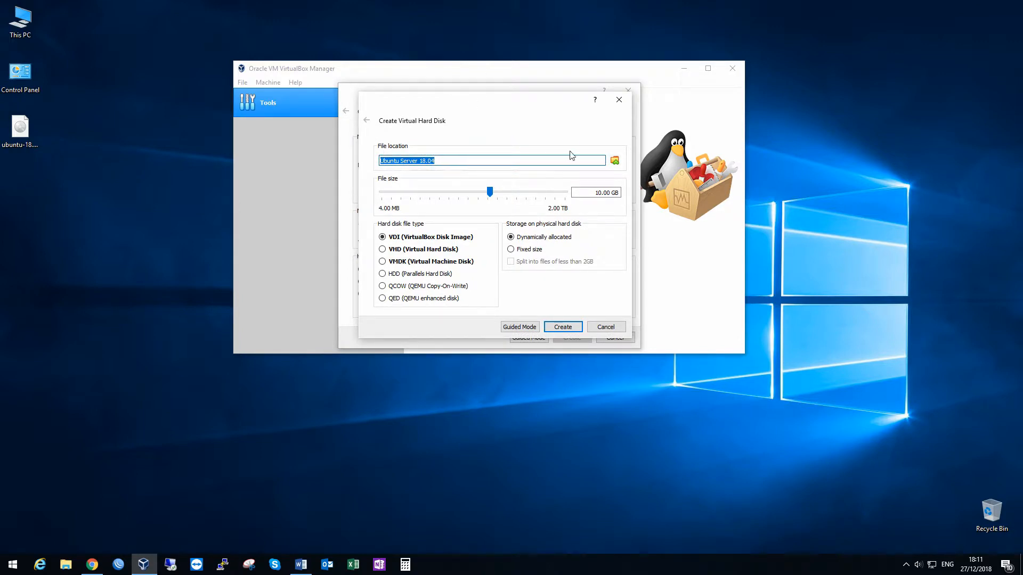
pyautogui.click(614, 160)
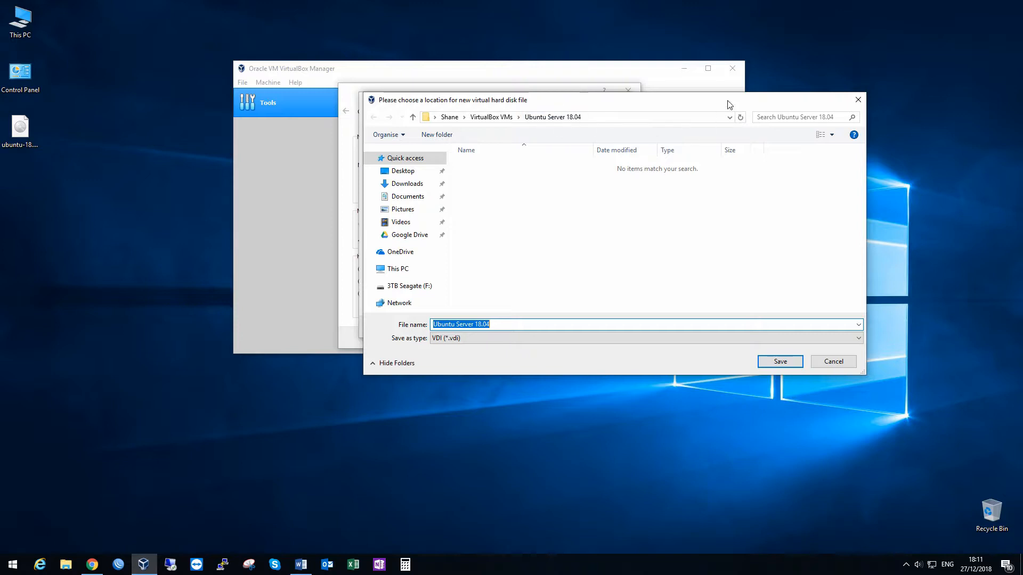
pyautogui.click(857, 105)
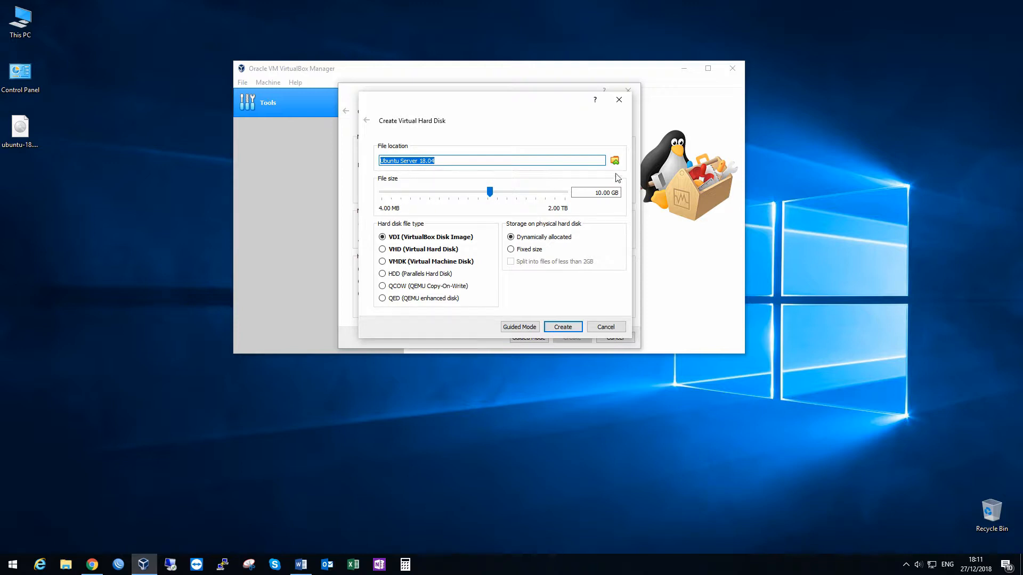
pyautogui.click(607, 192)
pyautogui.click(383, 252)
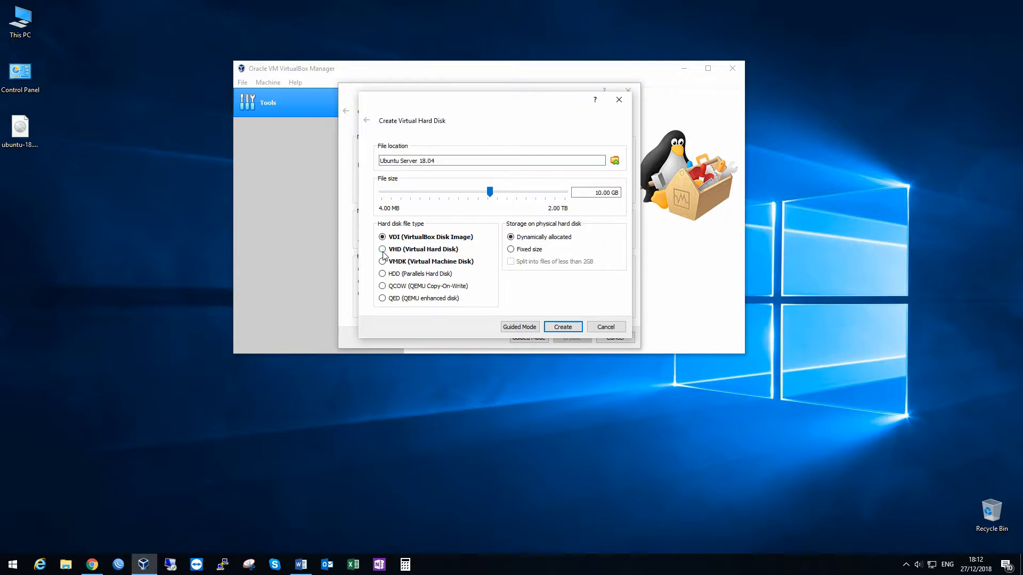
pyautogui.click(511, 250)
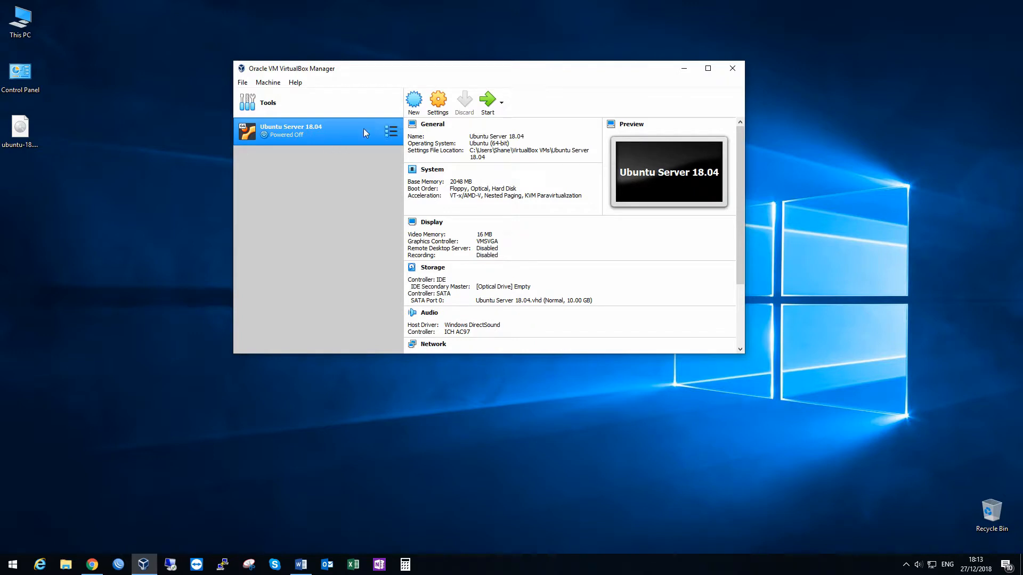
# Step: Open the Ubuntu Server 18.04 machine's settings and examine the Basic, Advanced, Description and Disk Encryption options under General
pyautogui.rightClick(326, 134)
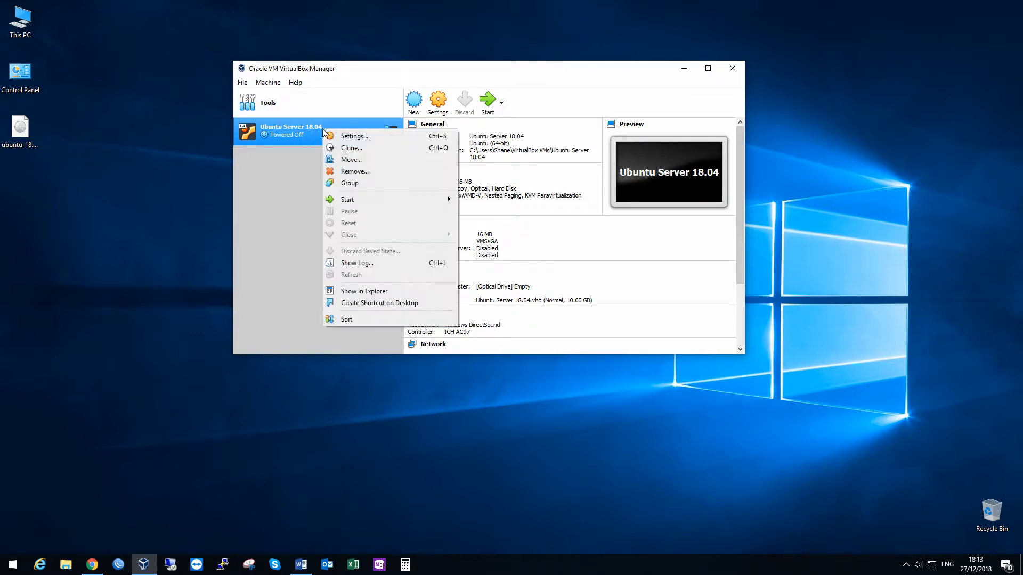
pyautogui.click(360, 137)
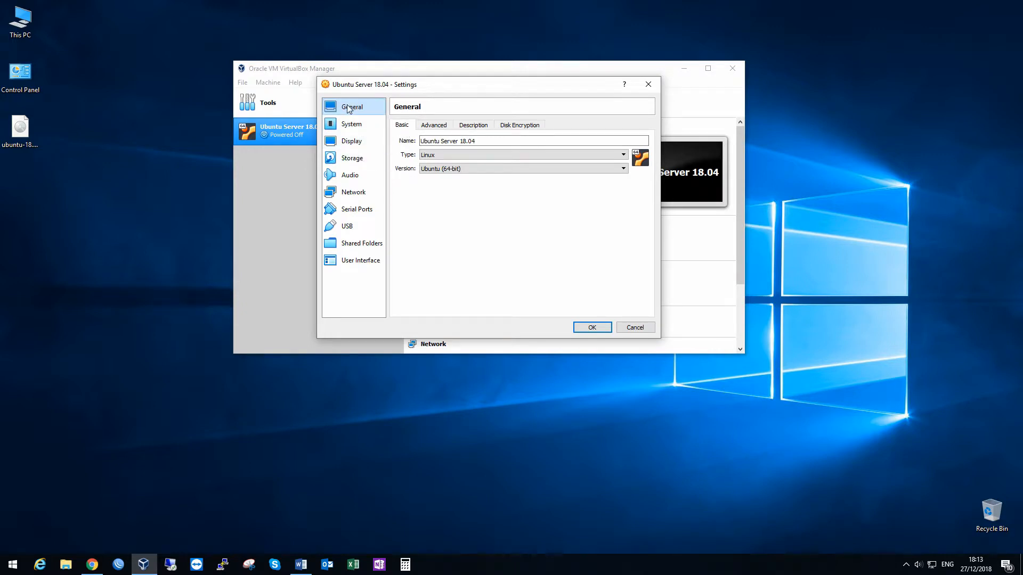
pyautogui.click(432, 127)
pyautogui.click(472, 127)
pyautogui.click(523, 127)
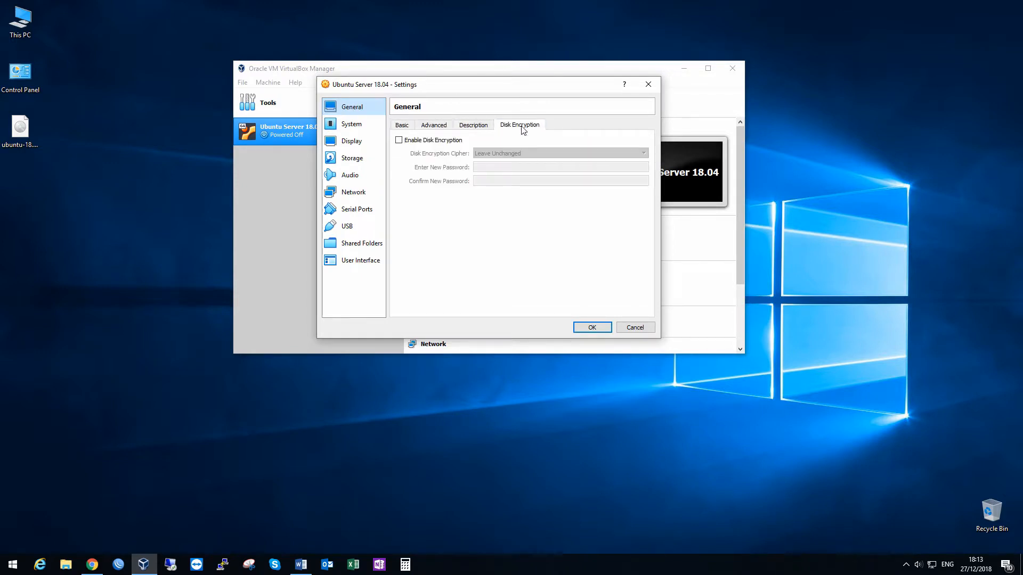
pyautogui.click(472, 128)
pyautogui.click(437, 127)
pyautogui.click(482, 127)
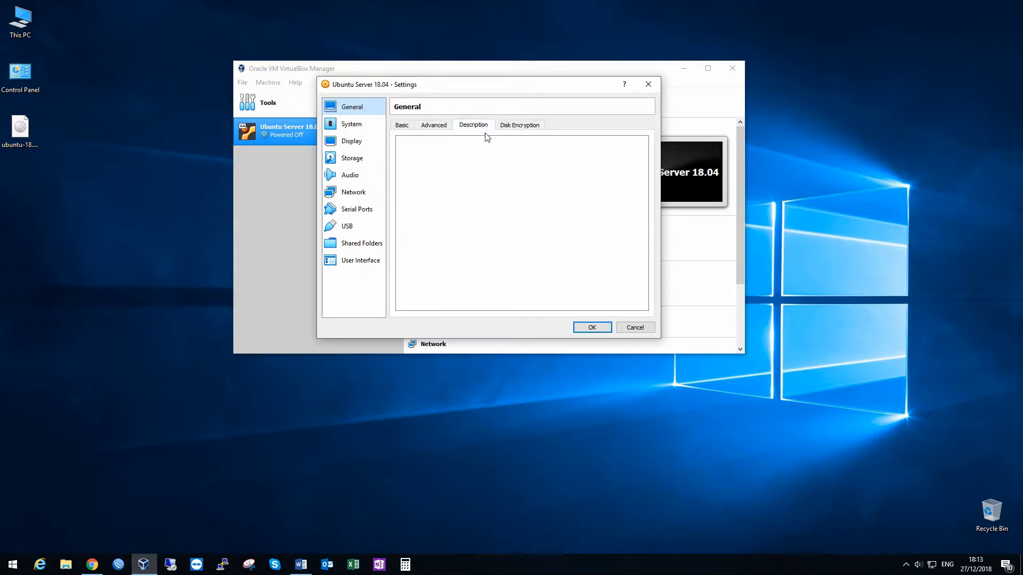
pyautogui.click(431, 127)
pyautogui.click(405, 127)
pyautogui.click(440, 126)
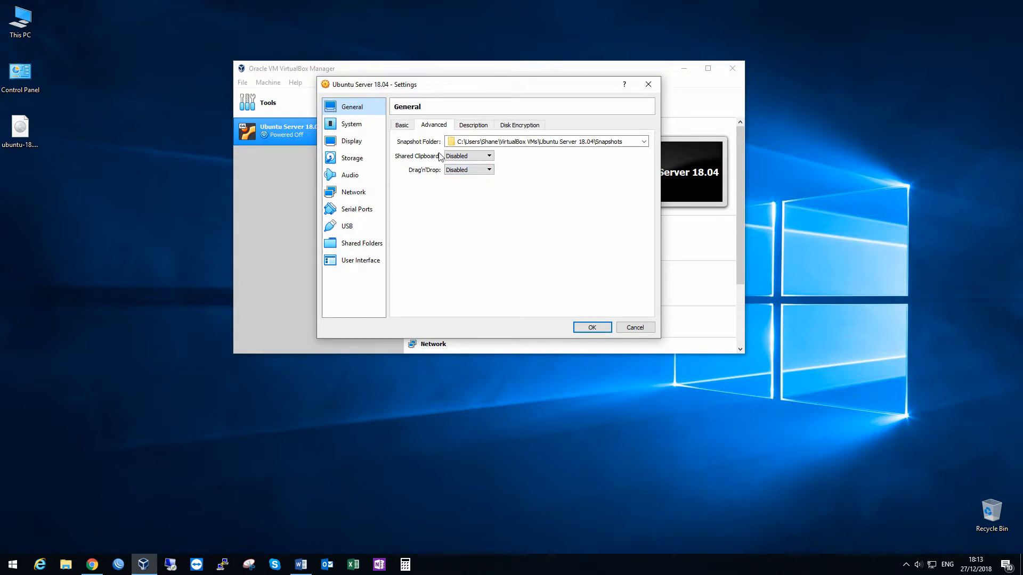
pyautogui.click(404, 127)
# Step: In the System settings, keep USB Tablet as pointing device and assign 4 processors with a 100% execution cap
pyautogui.click(373, 125)
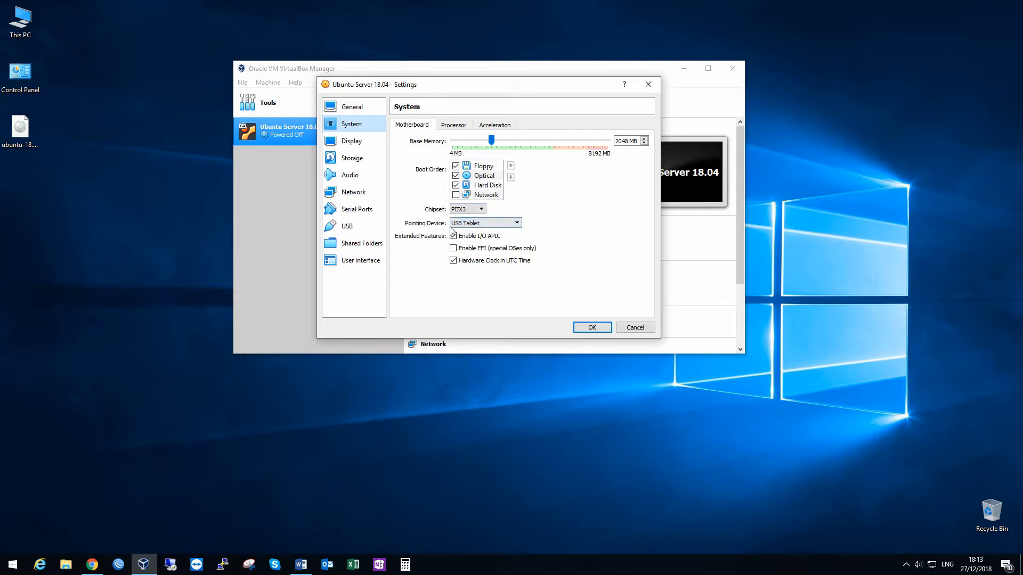
pyautogui.click(477, 224)
pyautogui.click(493, 222)
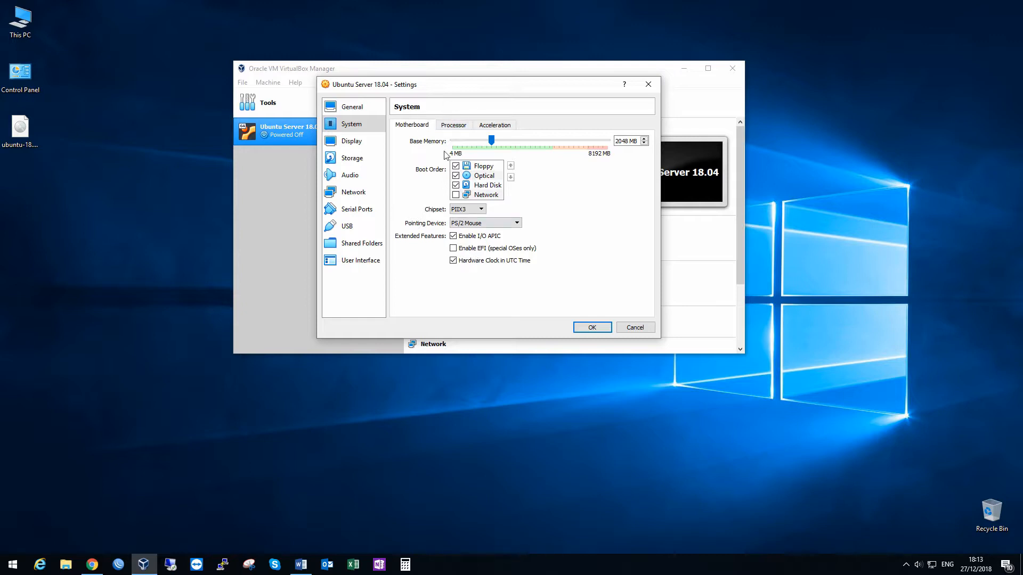
pyautogui.click(452, 125)
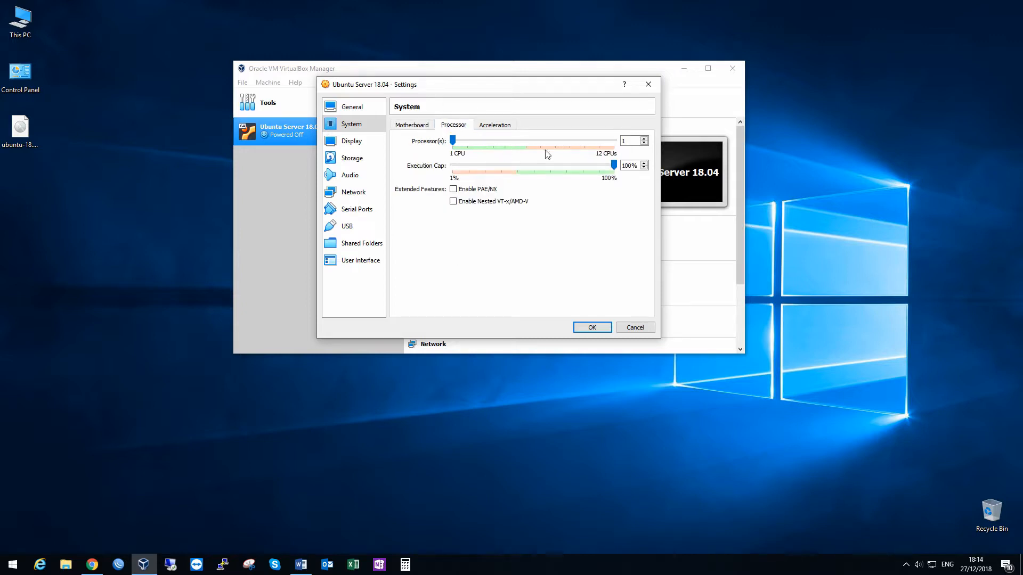
pyautogui.moveTo(453, 139); pyautogui.dragTo(499, 139)
pyautogui.moveTo(614, 166)
pyautogui.mouseDown()
pyautogui.moveTo(506, 173)
pyautogui.moveTo(615, 168)
pyautogui.mouseUp()
# Step: Examine the acceleration settings and the available paravirtualization interfaces, leaving the interface on Default
pyautogui.click(509, 126)
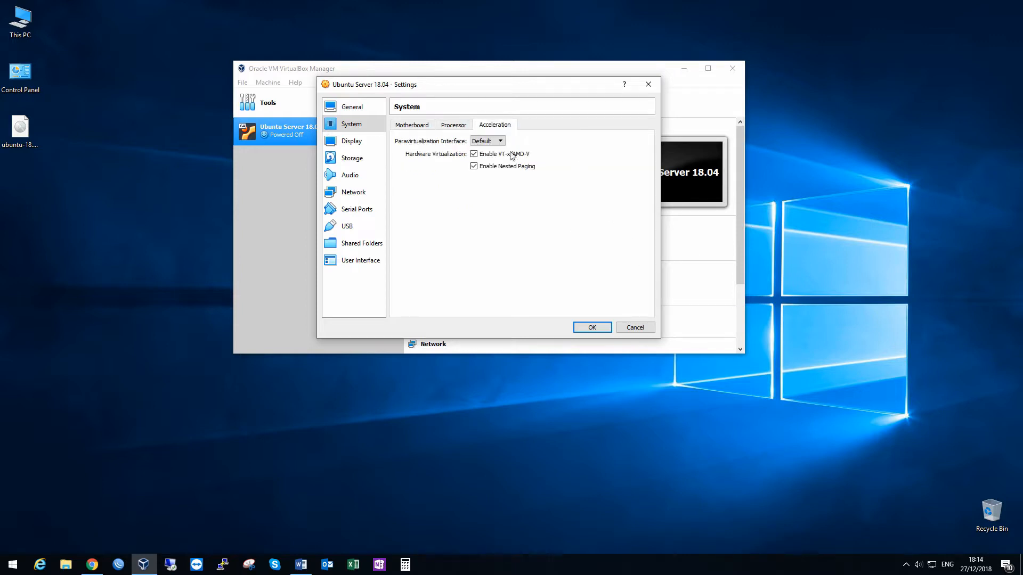
pyautogui.click(493, 142)
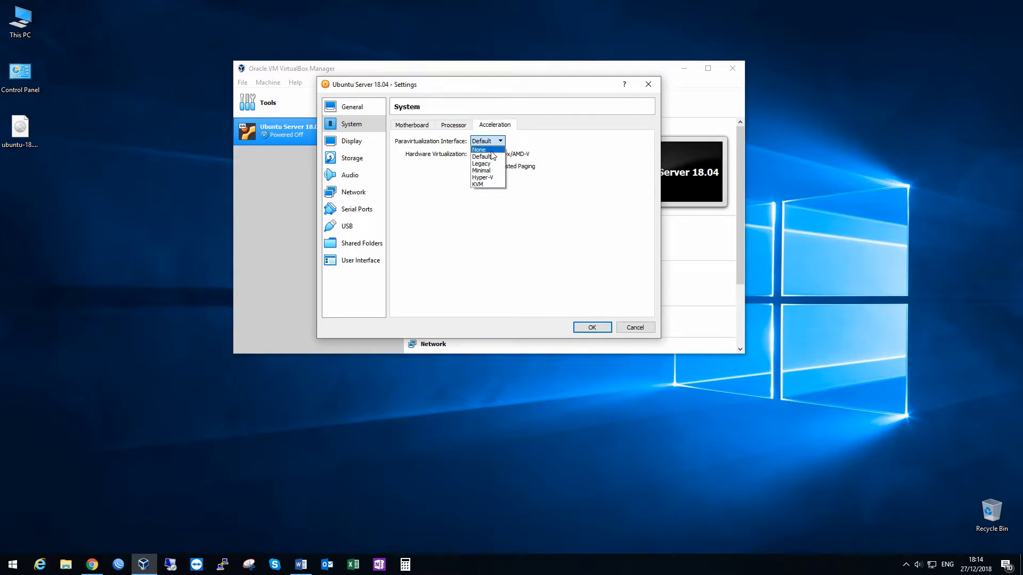
pyautogui.click(538, 149)
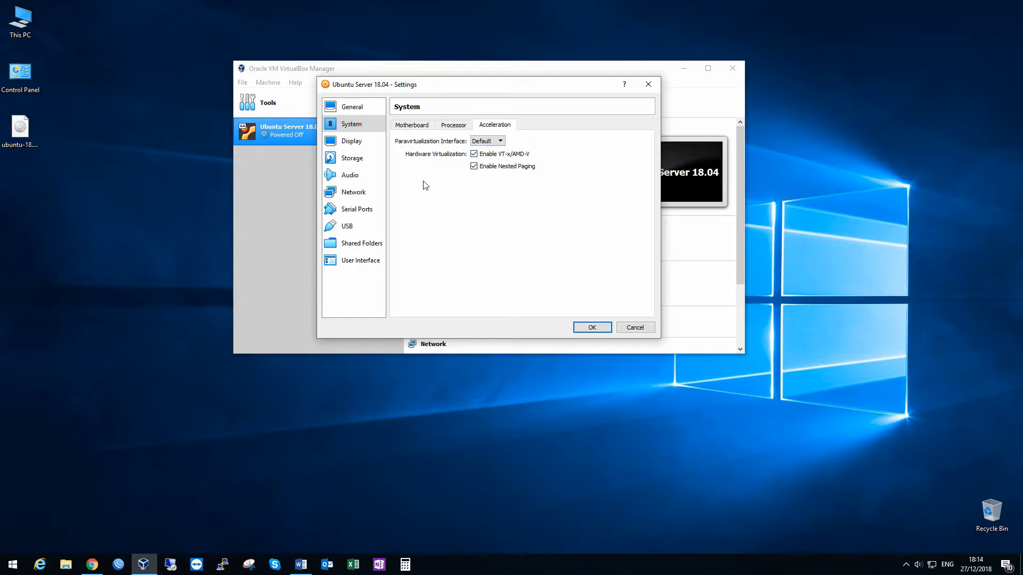
pyautogui.click(492, 142)
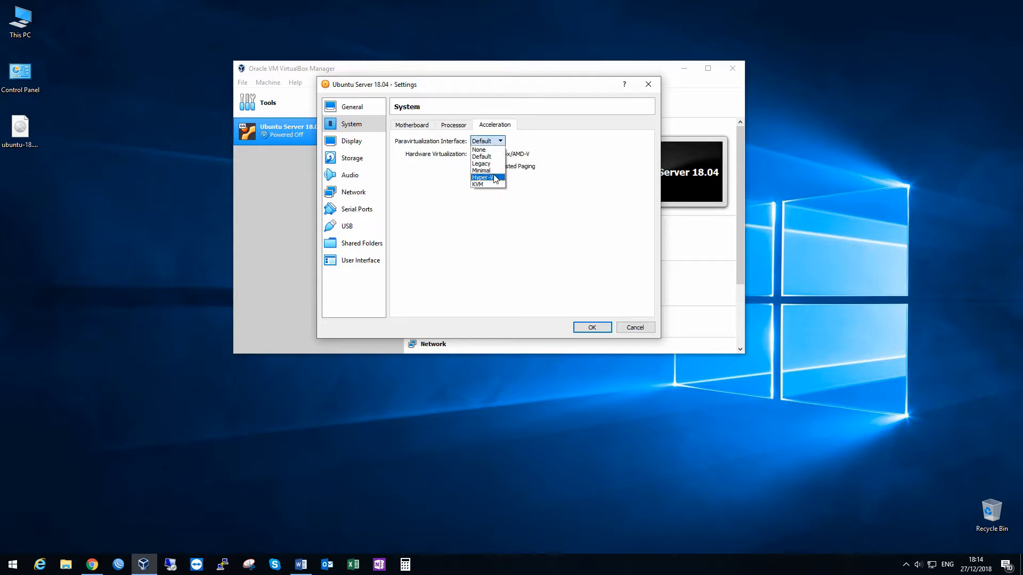
pyautogui.click(526, 134)
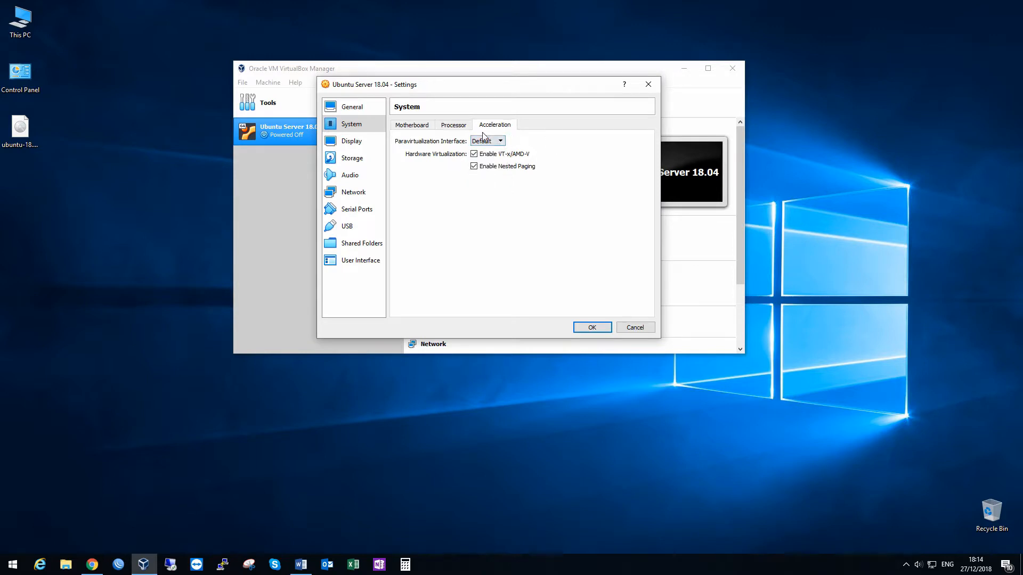
# Step: Set the virtual machine's video memory to 128 MB in the Display settings
pyautogui.click(352, 141)
pyautogui.moveTo(471, 141); pyautogui.dragTo(607, 141)
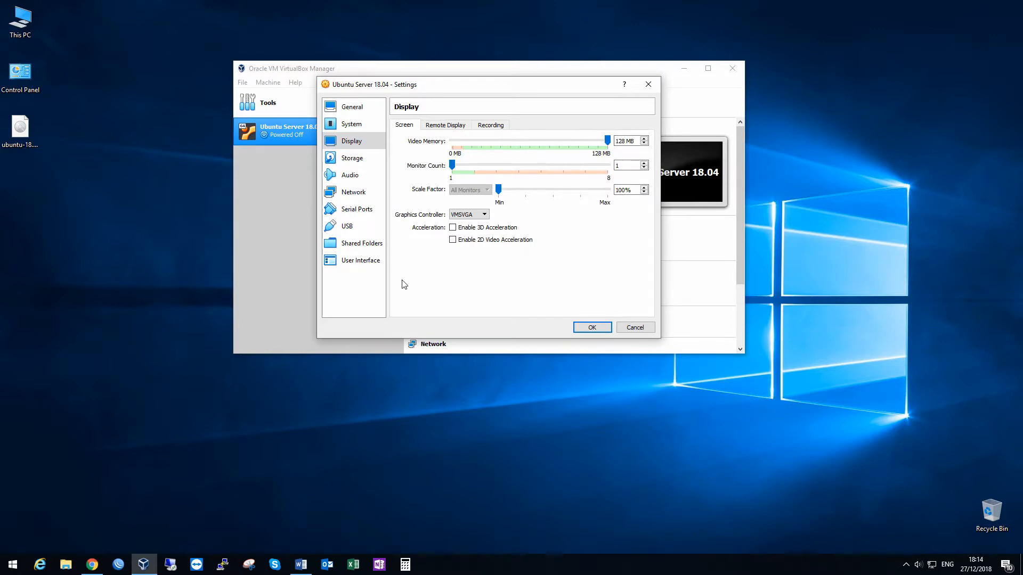
# Step: Attach the ubuntu-18.04.1-live-server-amd64 disk image from the Desktop to the empty IDE optical drive in the Storage settings
pyautogui.click(356, 160)
pyautogui.click(429, 179)
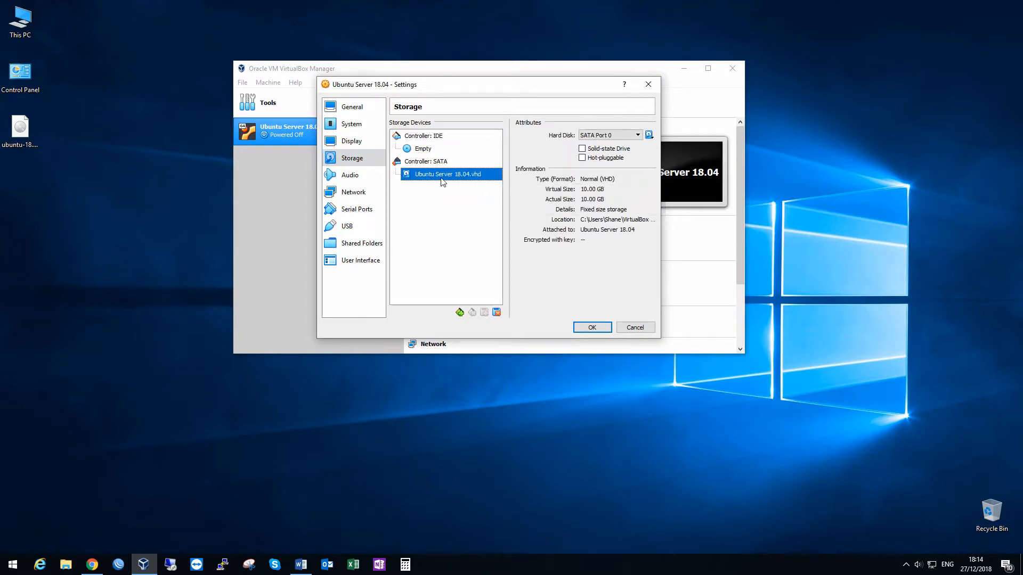
pyautogui.click(427, 148)
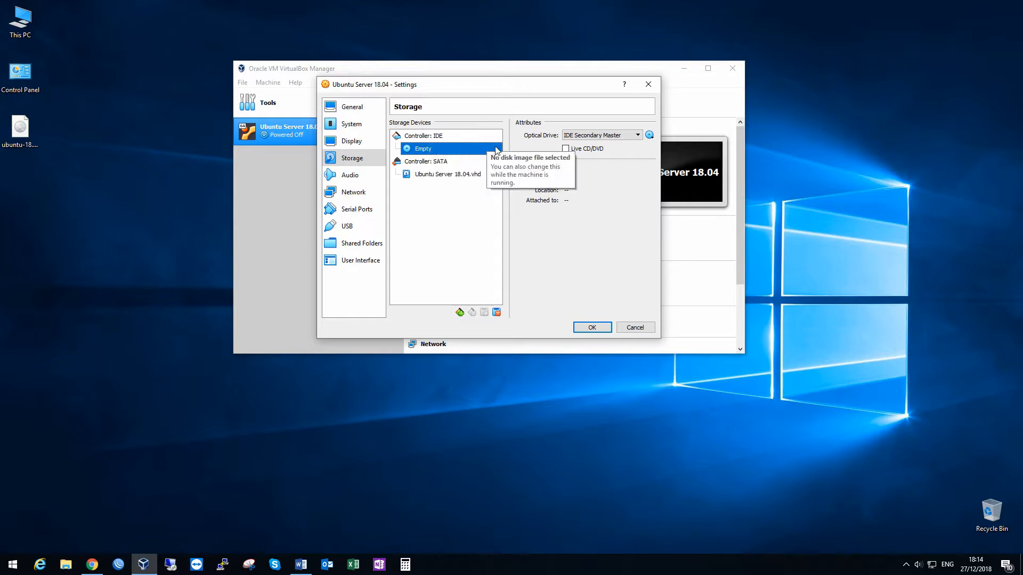
pyautogui.click(648, 136)
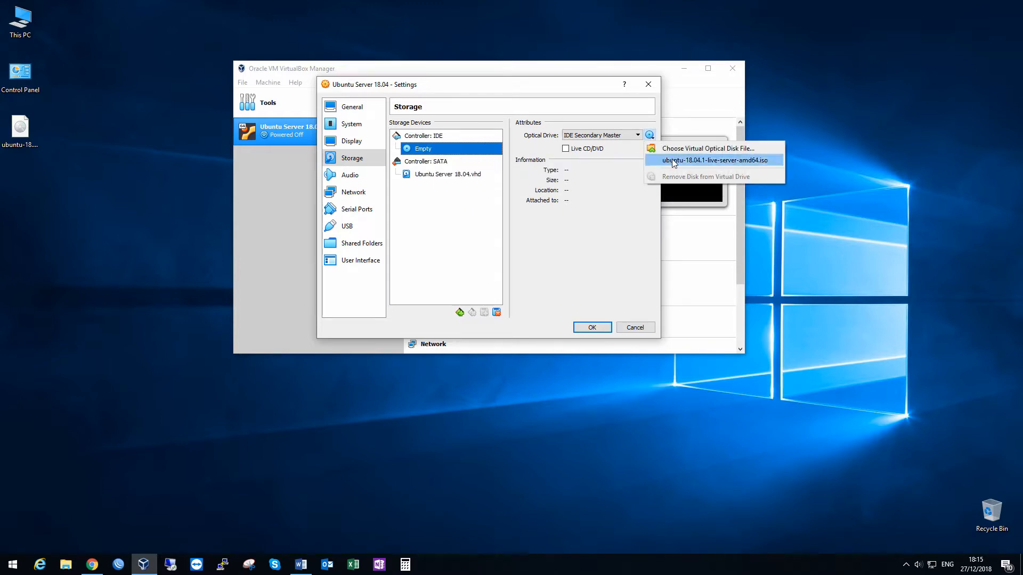
pyautogui.click(691, 149)
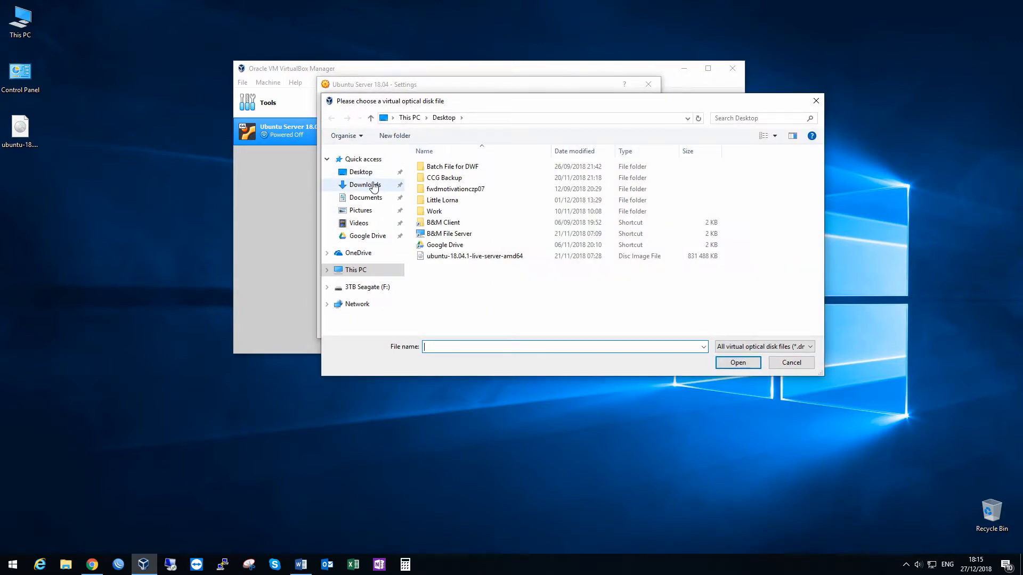
pyautogui.click(367, 176)
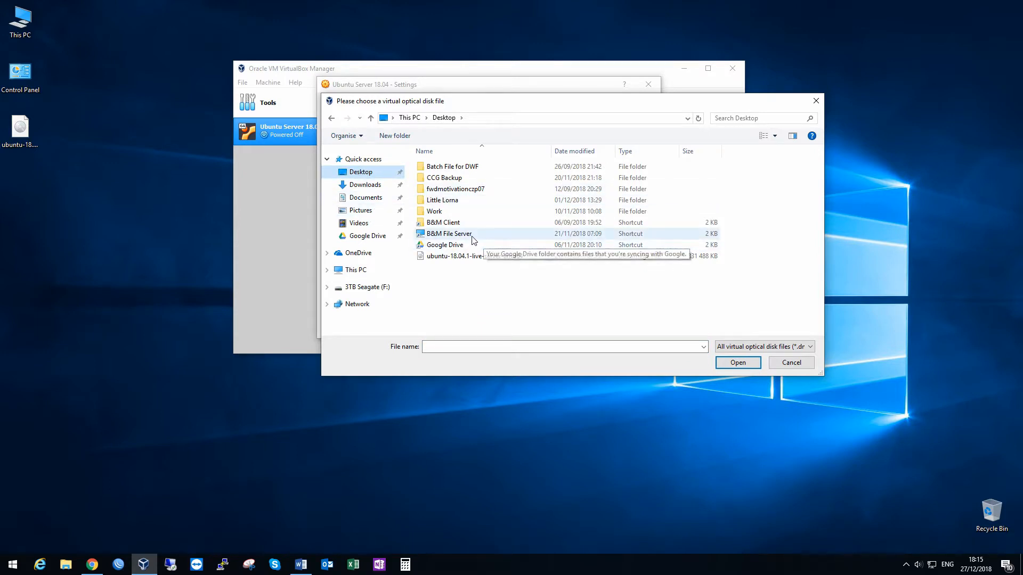
pyautogui.click(516, 256)
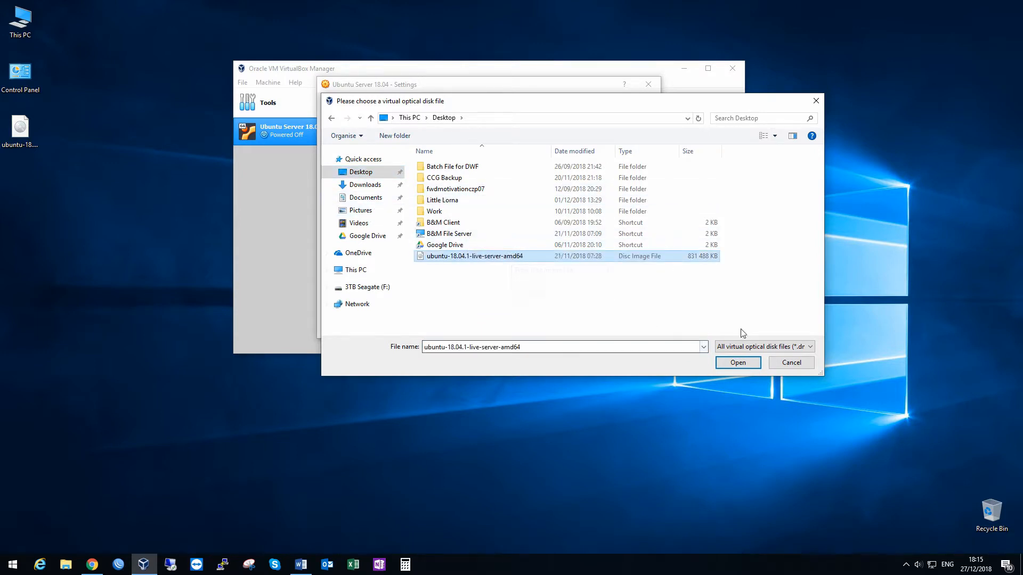
pyautogui.click(737, 362)
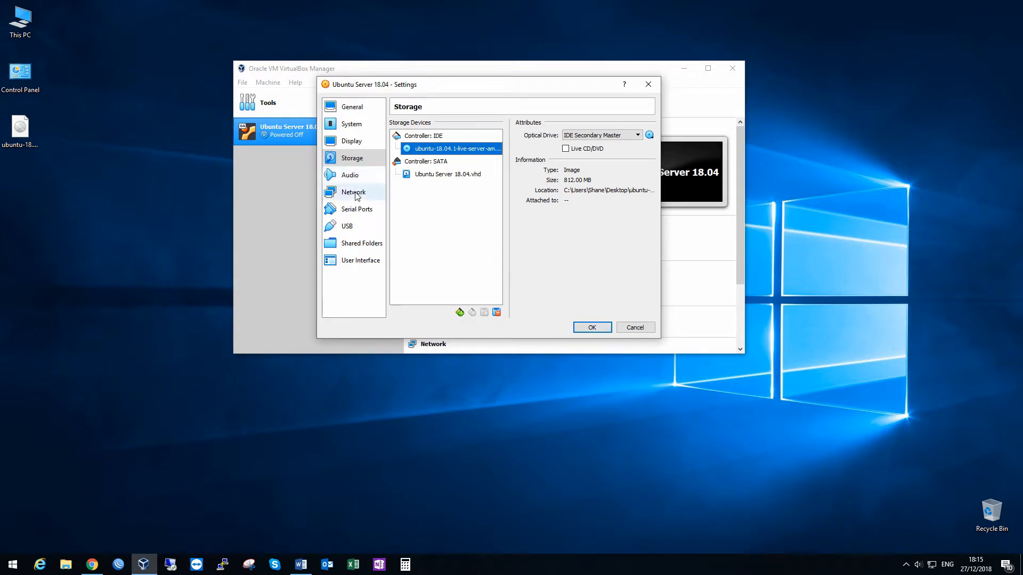
# Step: Attach network Adapter 1 as a Bridged Adapter using the Realtek PCIe GBE Family Controller
pyautogui.click(352, 176)
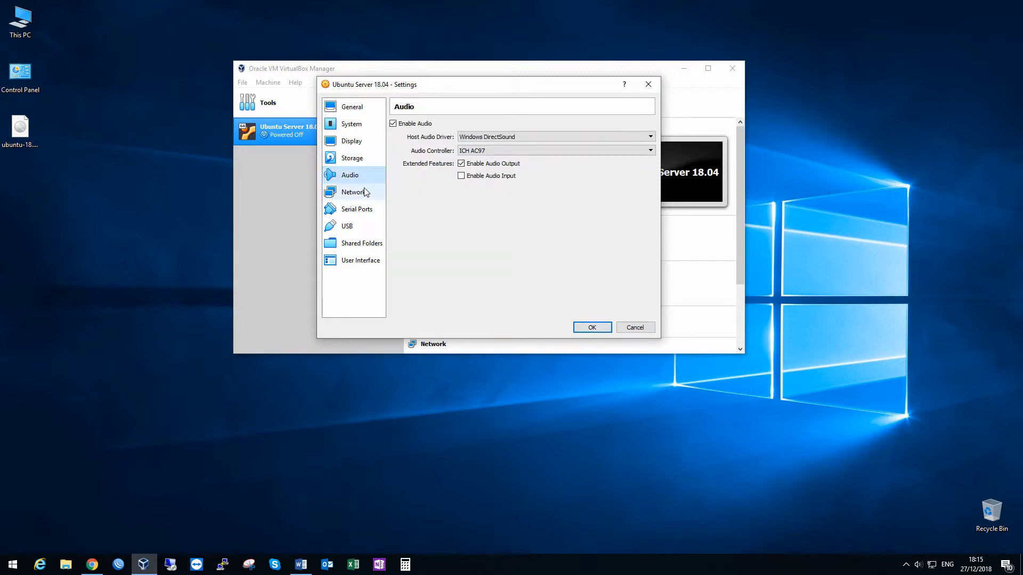
pyautogui.click(353, 193)
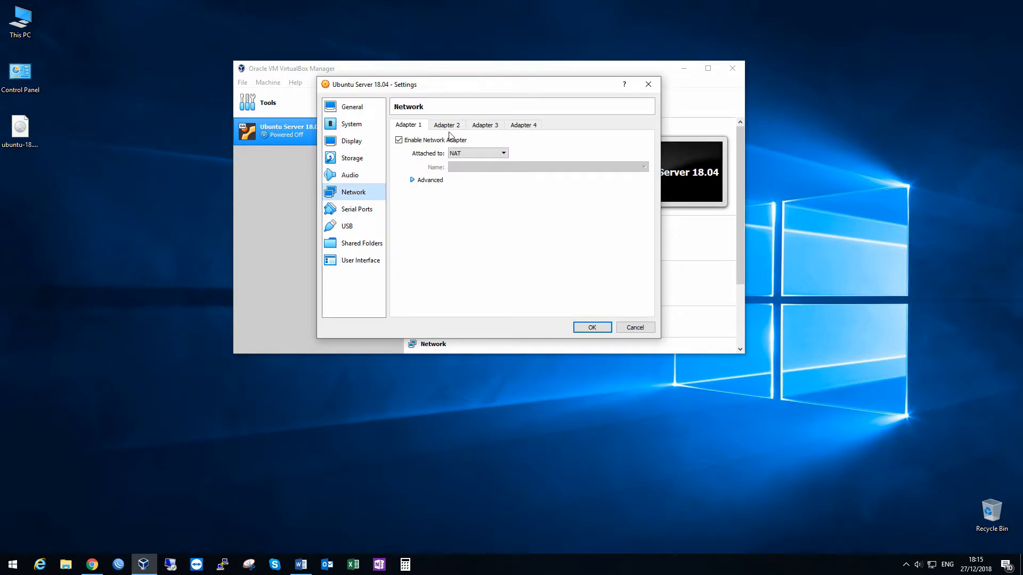
pyautogui.click(480, 154)
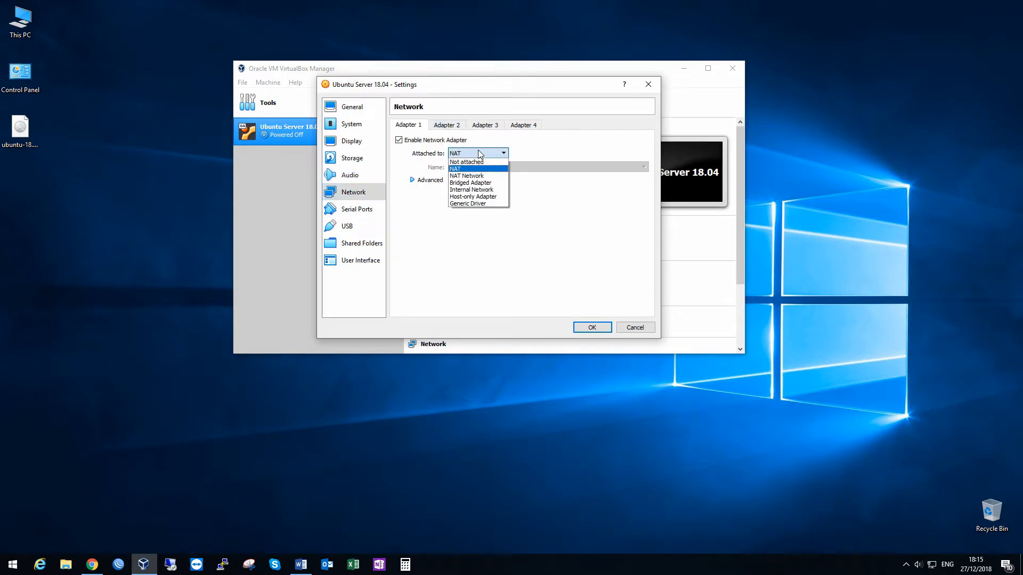
pyautogui.click(473, 184)
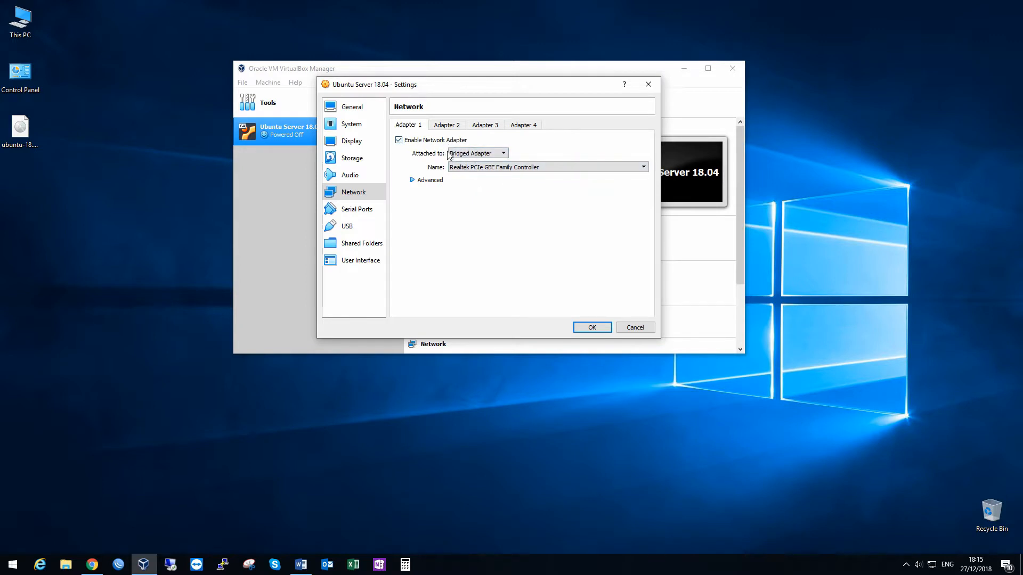
pyautogui.click(482, 169)
pyautogui.click(544, 176)
pyautogui.click(521, 169)
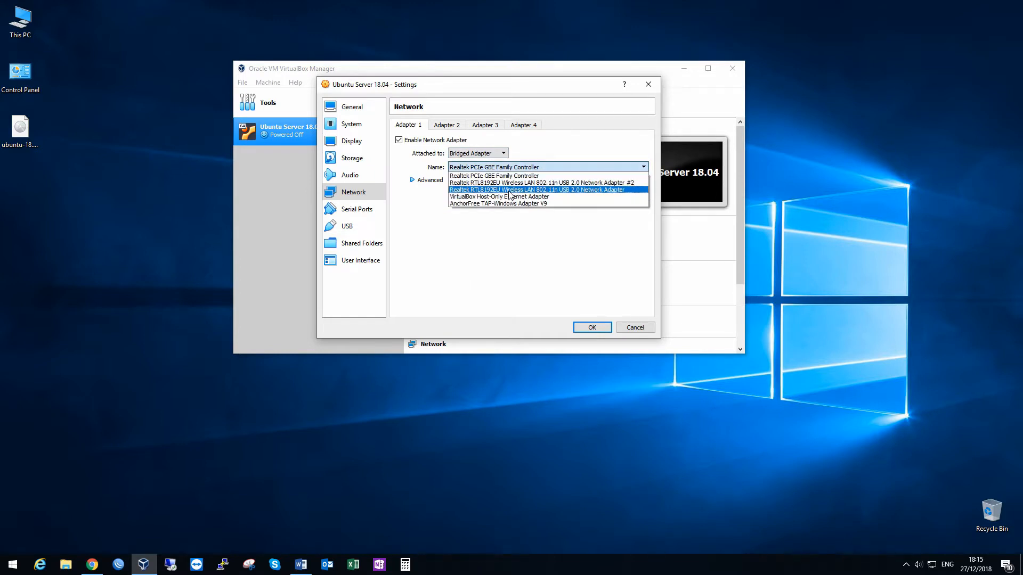
pyautogui.click(507, 177)
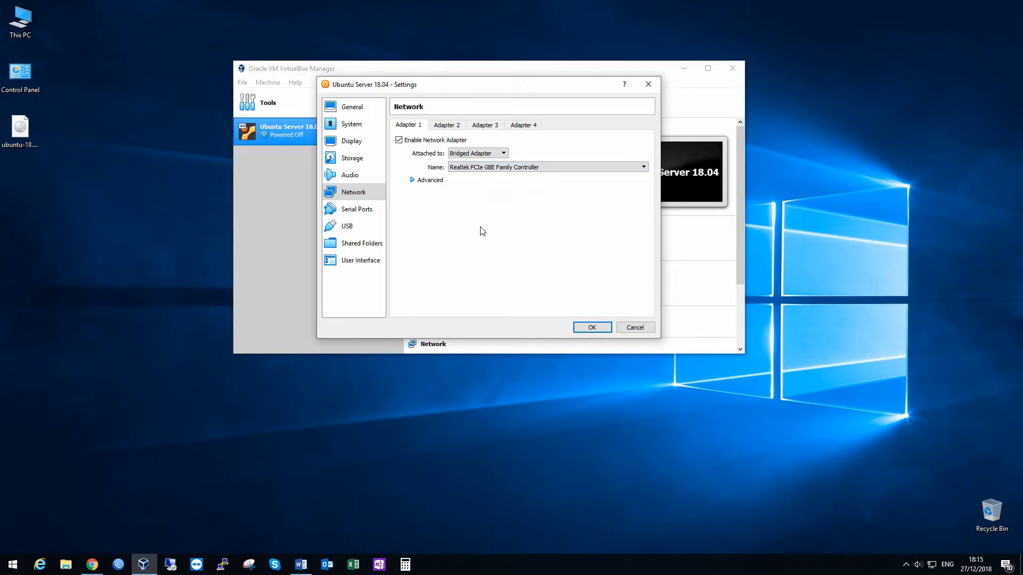
# Step: Review the serial port and USB settings, keep the USB 2.0 (EHCI) Controller, and save the virtual machine's settings
pyautogui.click(357, 211)
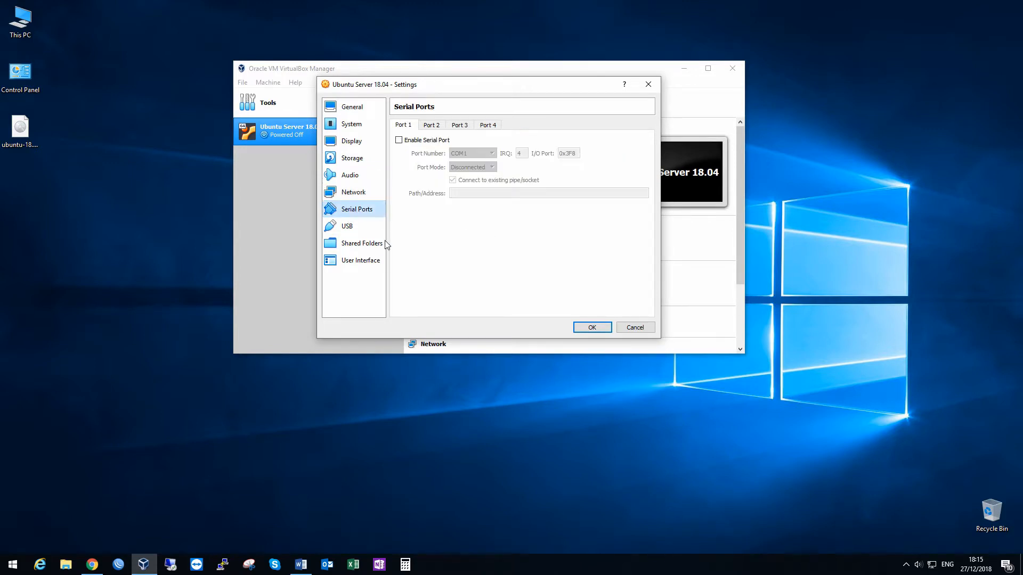
pyautogui.click(354, 227)
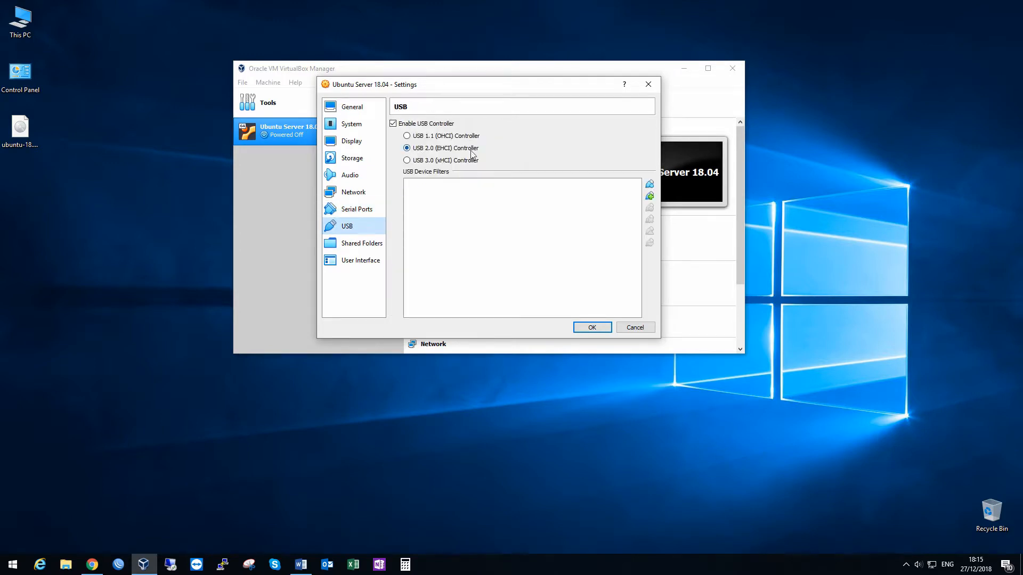
pyautogui.click(425, 160)
pyautogui.click(418, 147)
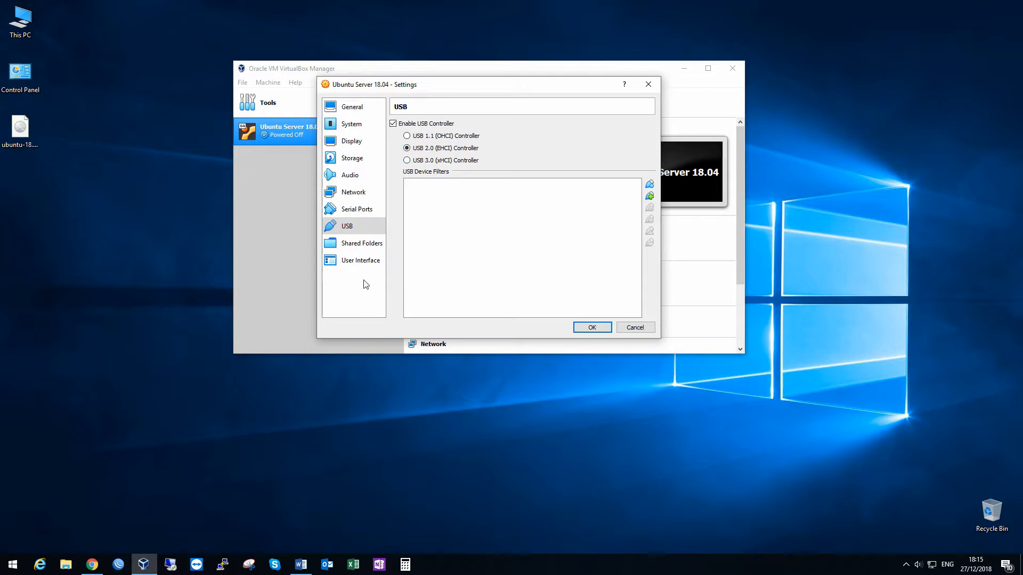
pyautogui.click(592, 327)
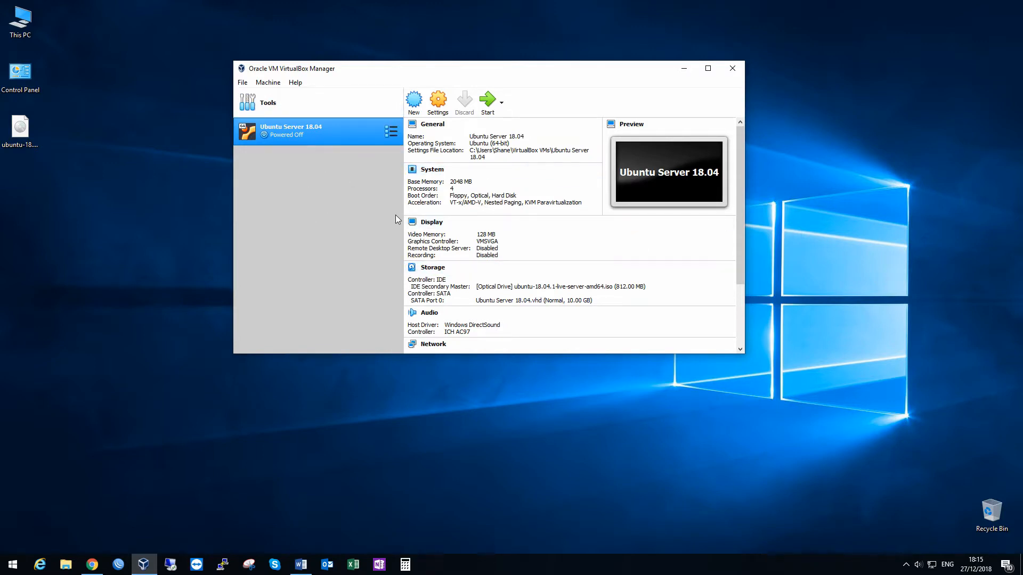
# Step: Launch the Ubuntu Server 18.04 machine with Normal Start, maximize its window and dismiss the keyboard and mouse notices
pyautogui.rightClick(332, 128)
pyautogui.moveTo(372, 200)
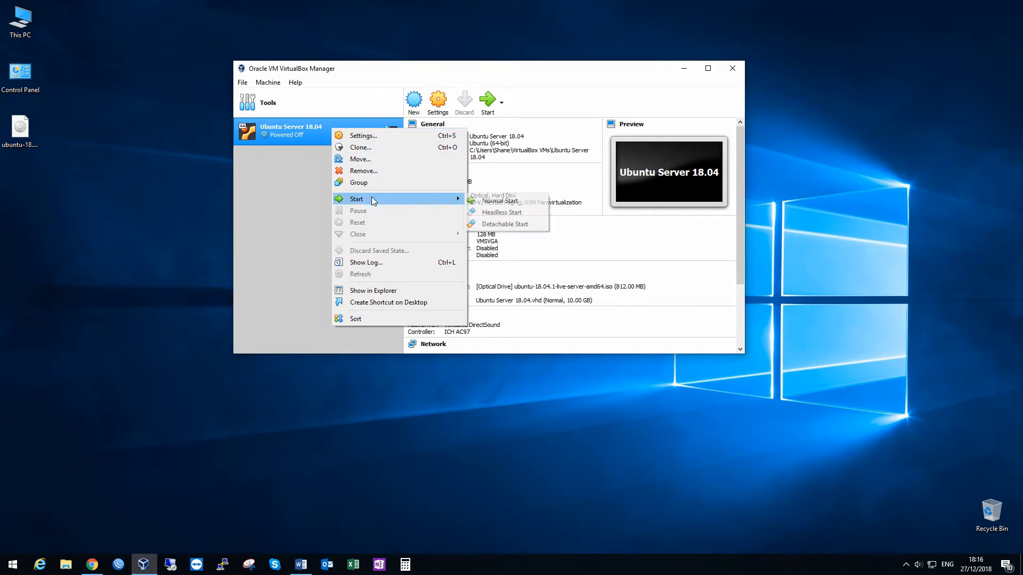
pyautogui.click(511, 202)
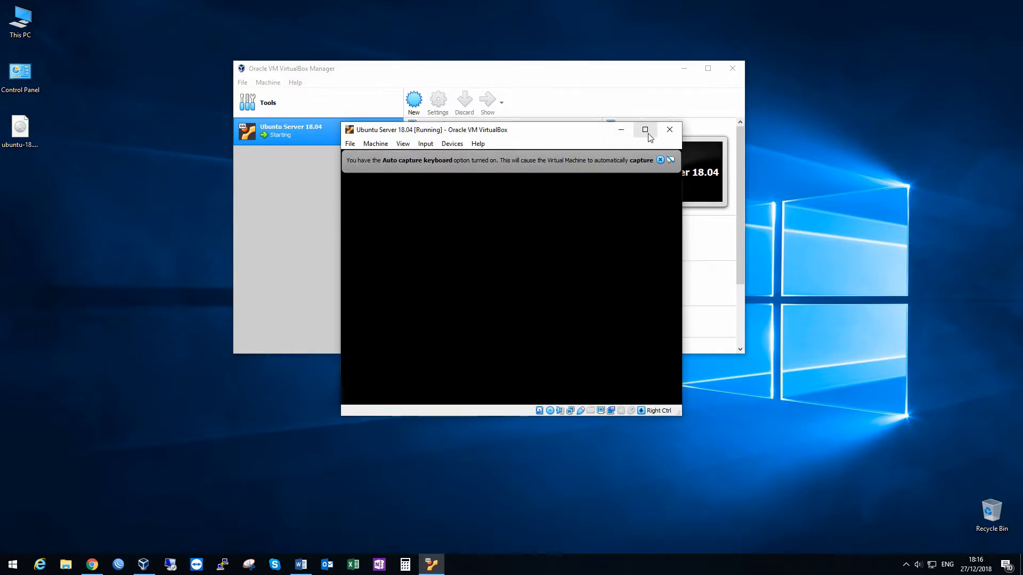
pyautogui.click(647, 133)
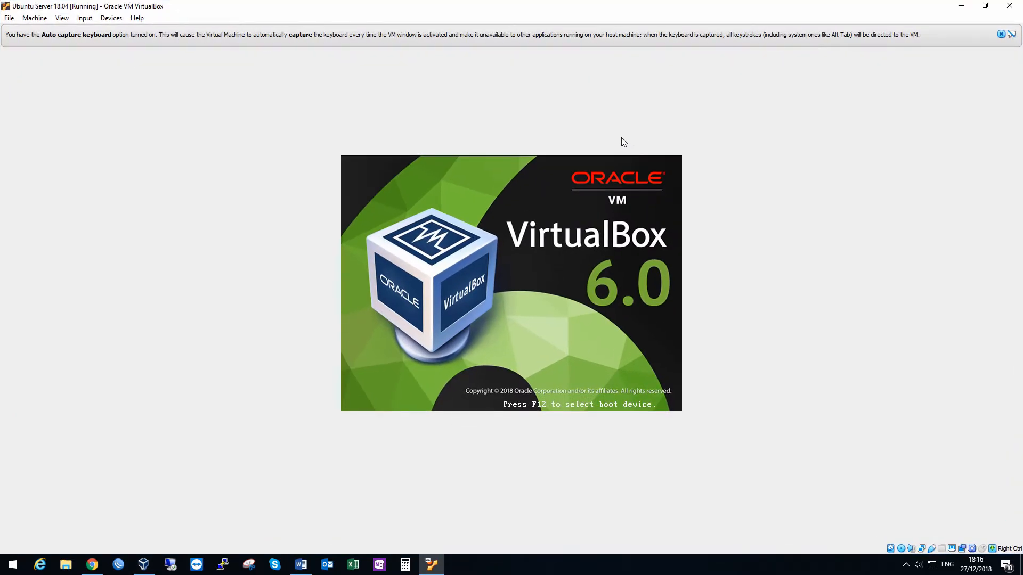
pyautogui.click(1001, 34)
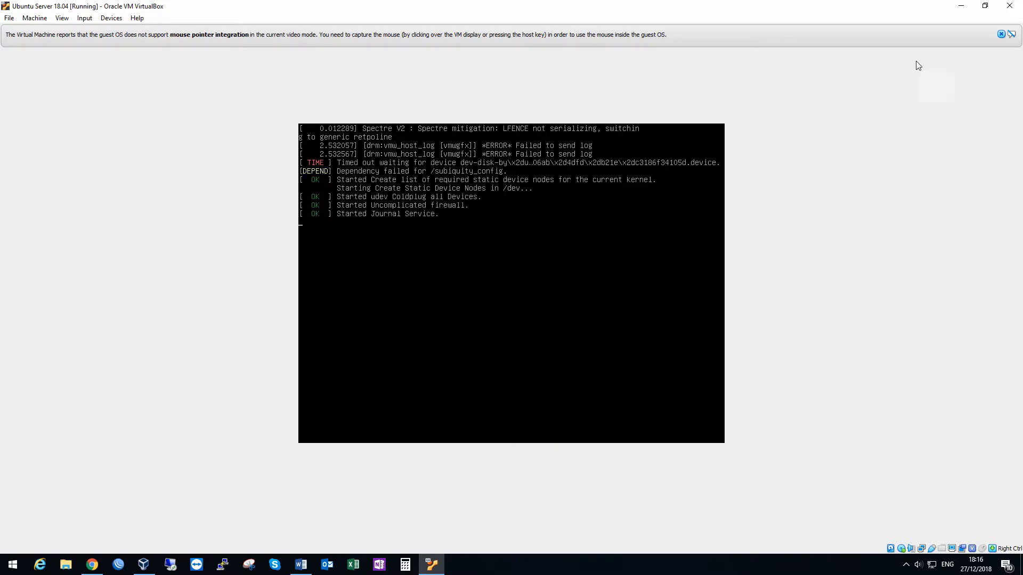
pyautogui.click(1001, 34)
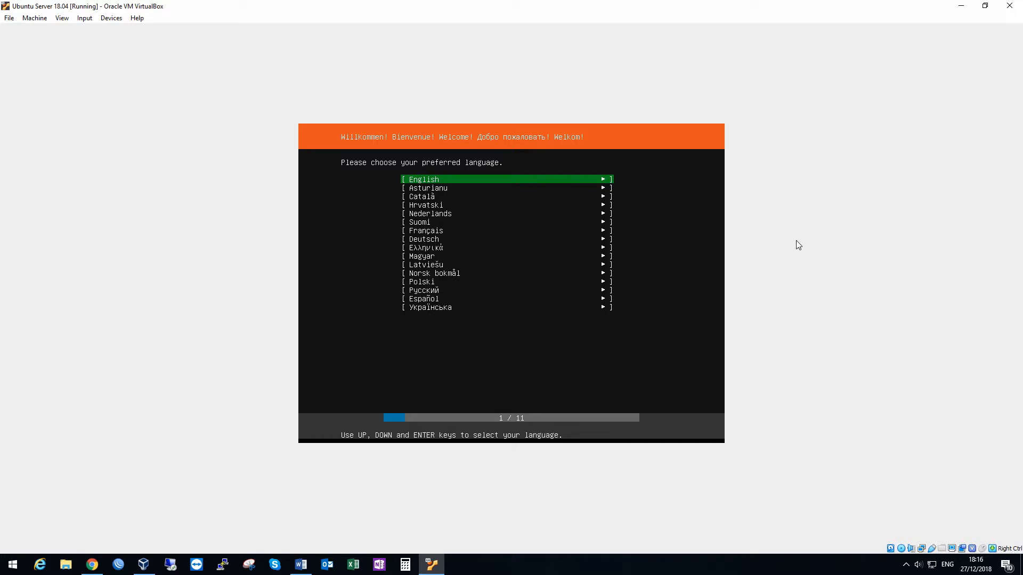
# Step: Choose English as the installer language
pyautogui.press('Down')
pyautogui.press('Up')
pyautogui.press('Down')
pyautogui.press('Up')
pyautogui.press('Return')
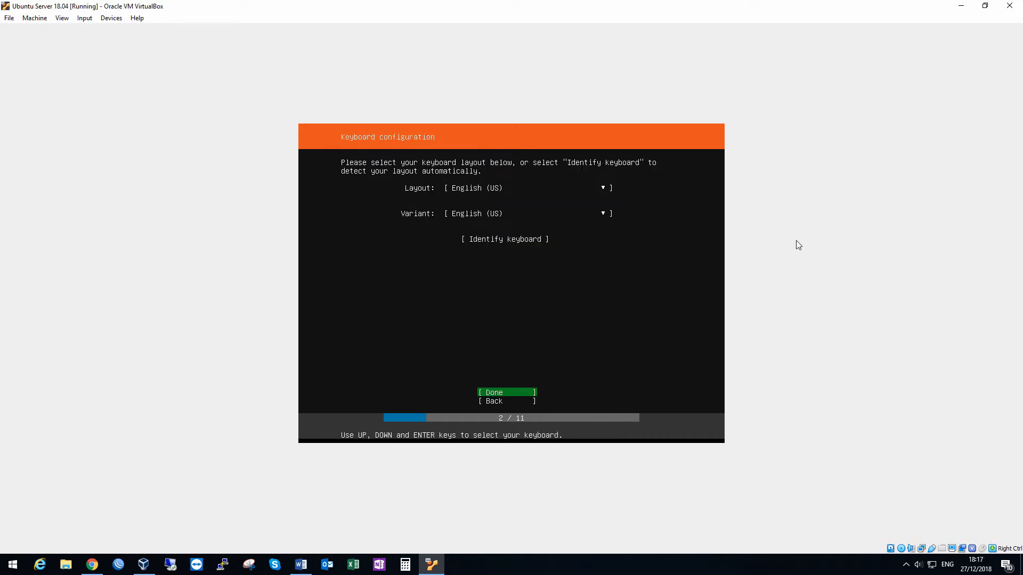
# Step: Keep English (US) as the keyboard layout and variant, and accept the keyboard configuration
pyautogui.press('Up')
pyautogui.press('Up')
pyautogui.press('Up')
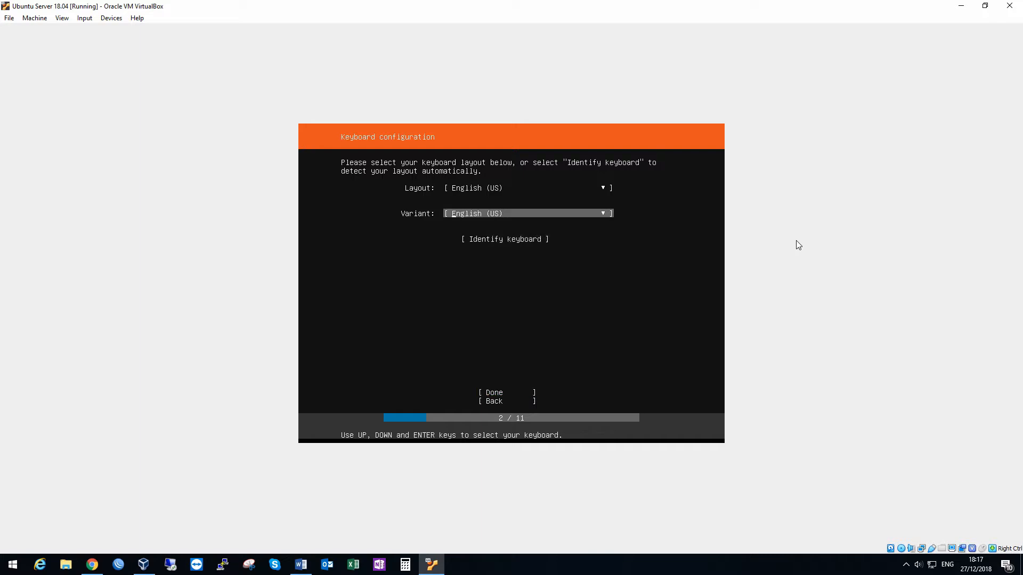
pyautogui.press('Return')
pyautogui.press('Up')
pyautogui.press('Down')
pyautogui.press('Up')
pyautogui.press('Down')
pyautogui.press('Return')
pyautogui.press('Down')
pyautogui.press('Down')
pyautogui.press('Down')
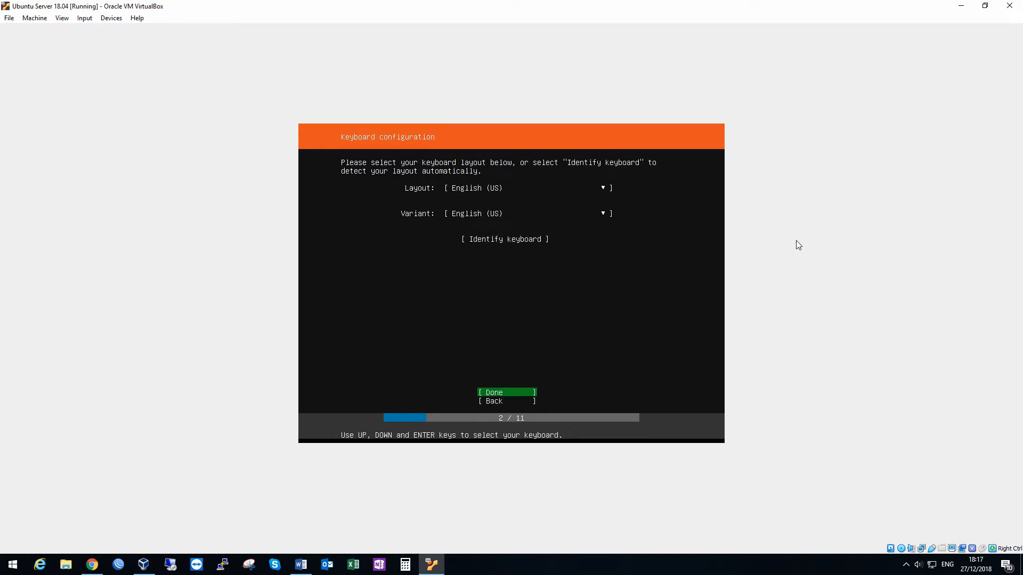
pyautogui.press('Return')
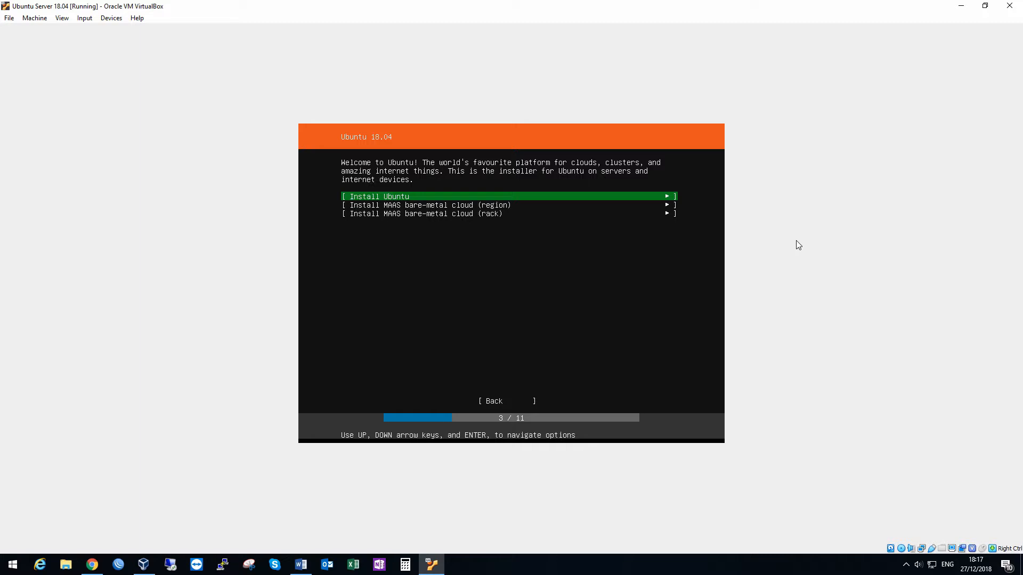
# Step: Choose Install Ubuntu as the installation type
pyautogui.press('Return')
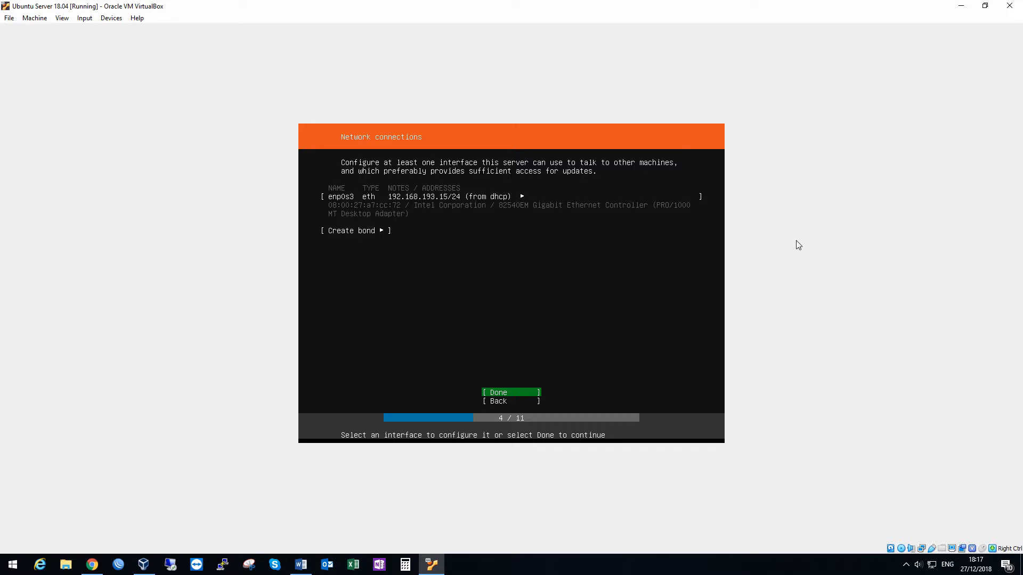
# Step: Open the IPv4 configuration of the enp0s3 interface and set its IPv4 method to Manual
pyautogui.press('Up')
pyautogui.press('Up')
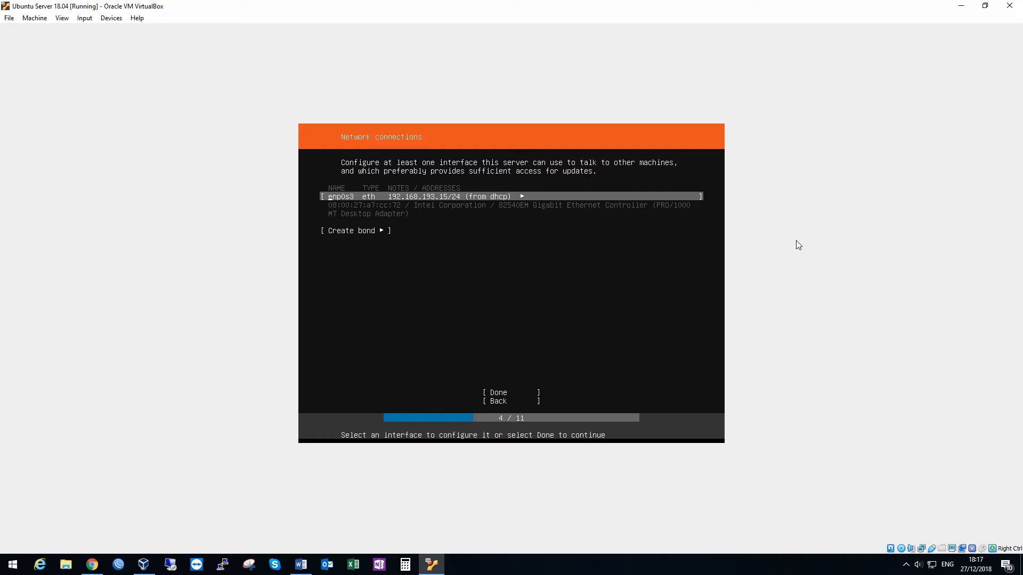
pyautogui.press('Return')
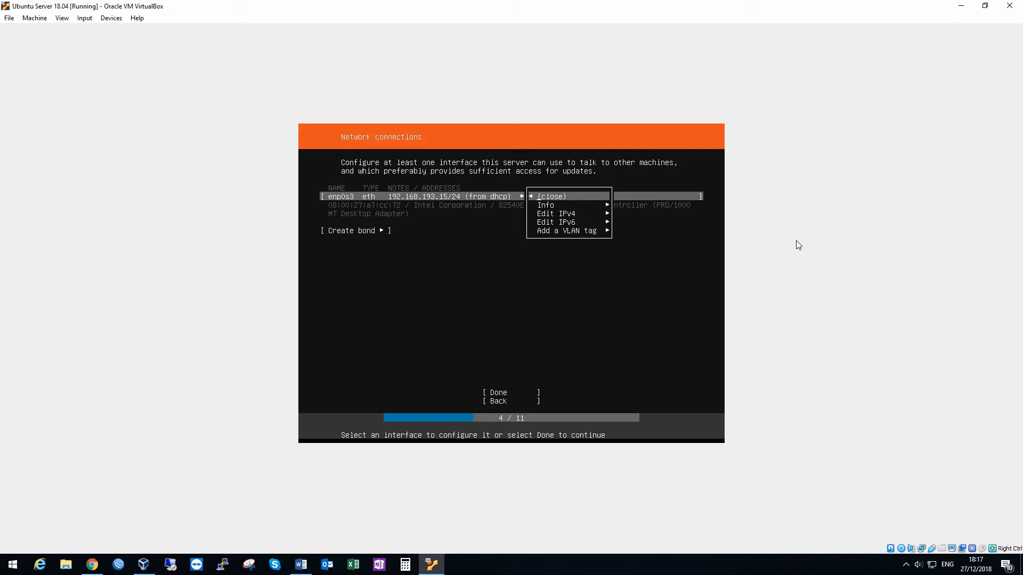
pyautogui.press('Down')
pyautogui.press('Down')
pyautogui.press('Return')
pyautogui.press('Return')
pyautogui.press('Down')
pyautogui.press('Return')
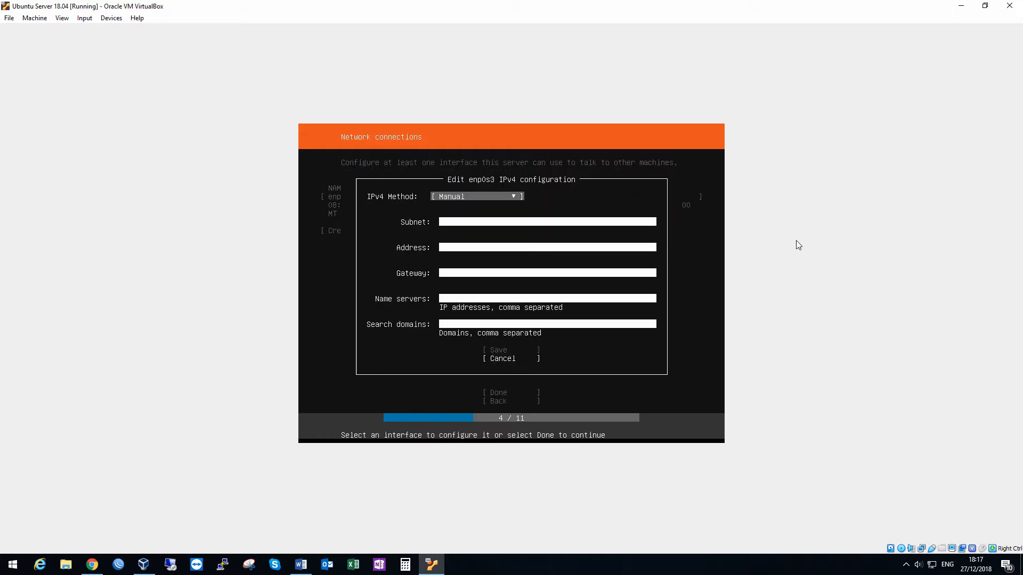
# Step: Set the enp0s3 IPv4 method back to Automatic (DHCP) and save the interface configuration
pyautogui.press('Tab')
pyautogui.press('Tab')
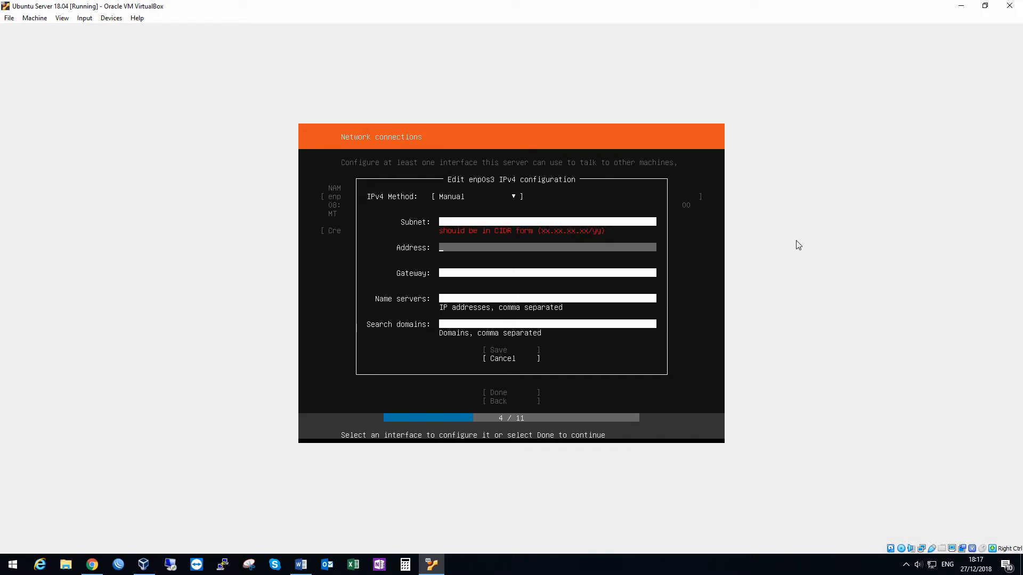
pyautogui.hotkey('shift', 'Tab')
pyautogui.hotkey('shift', 'Tab')
pyautogui.press('Return')
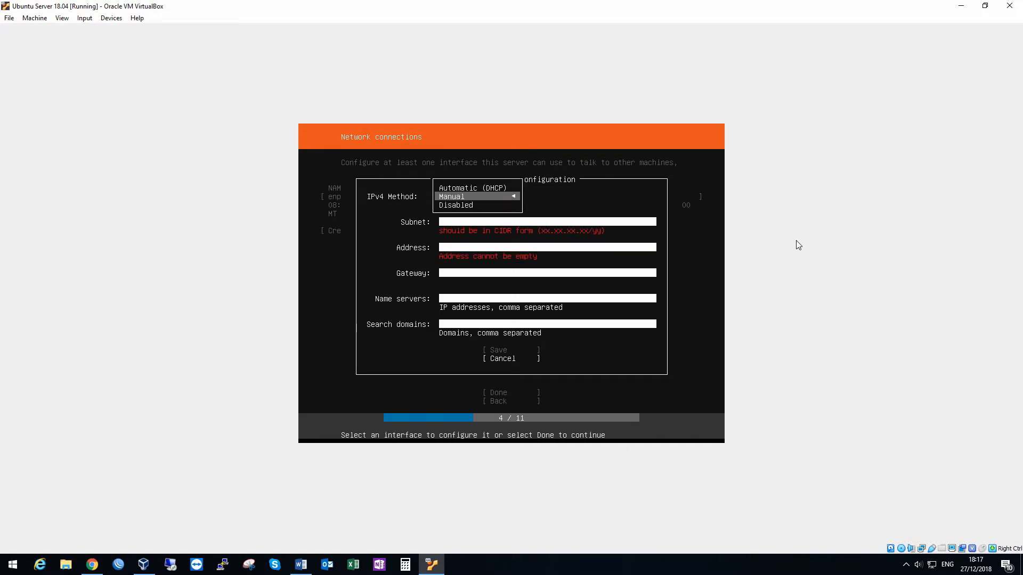
pyautogui.press('Up')
pyautogui.press('Return')
pyautogui.press('Tab')
pyautogui.press('Return')
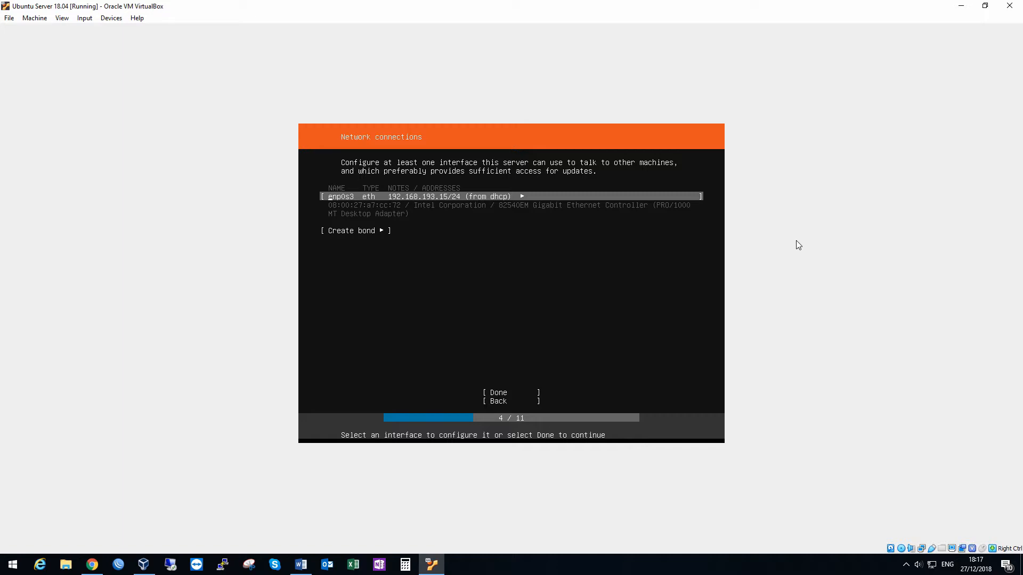
# Step: Accept the network connections with enp0s3 configured through DHCP
pyautogui.press('Tab')
pyautogui.press('Tab')
pyautogui.press('Return')
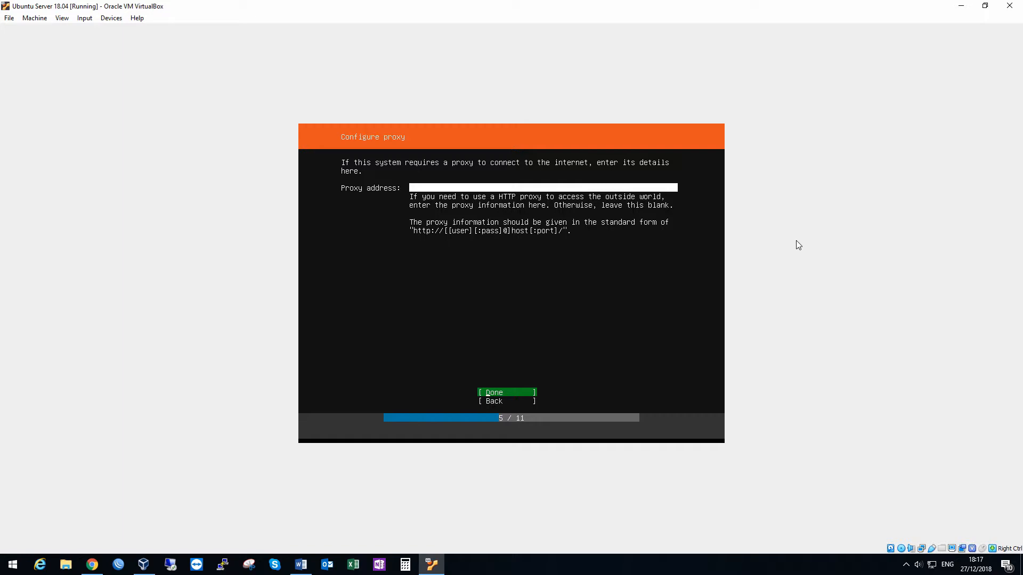
pyautogui.press('Return')
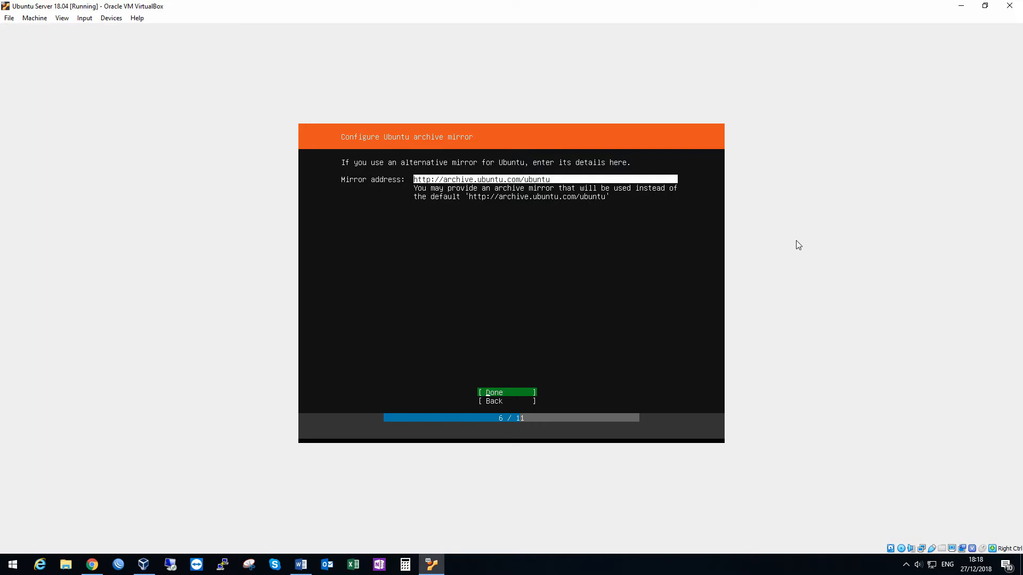
pyautogui.press('Return')
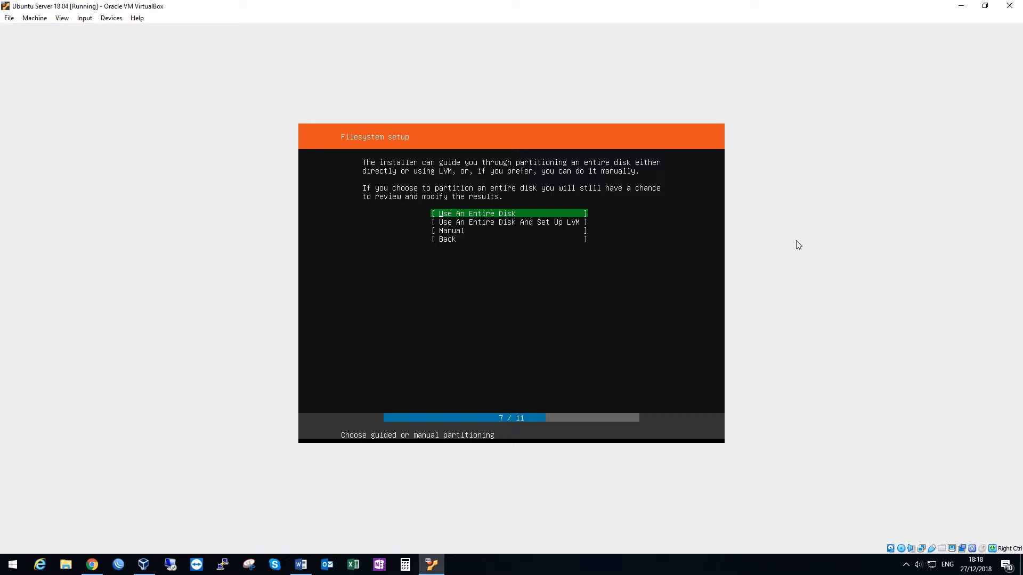
# Step: Use the entire 10 GB VBOX_HARDDISK as the installation target, accept the partition layout and confirm the destructive action
pyautogui.press('Return')
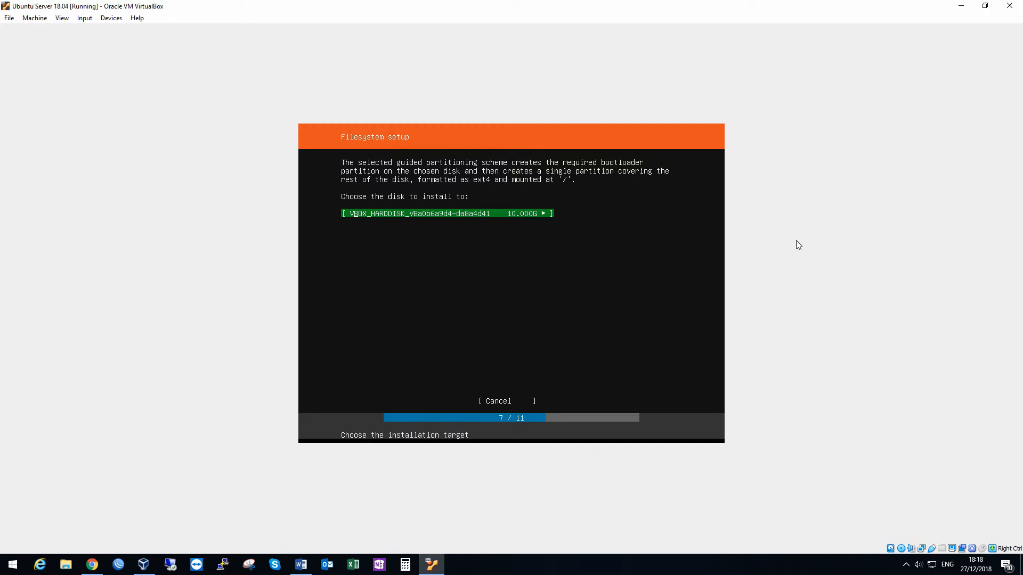
pyautogui.press('Return')
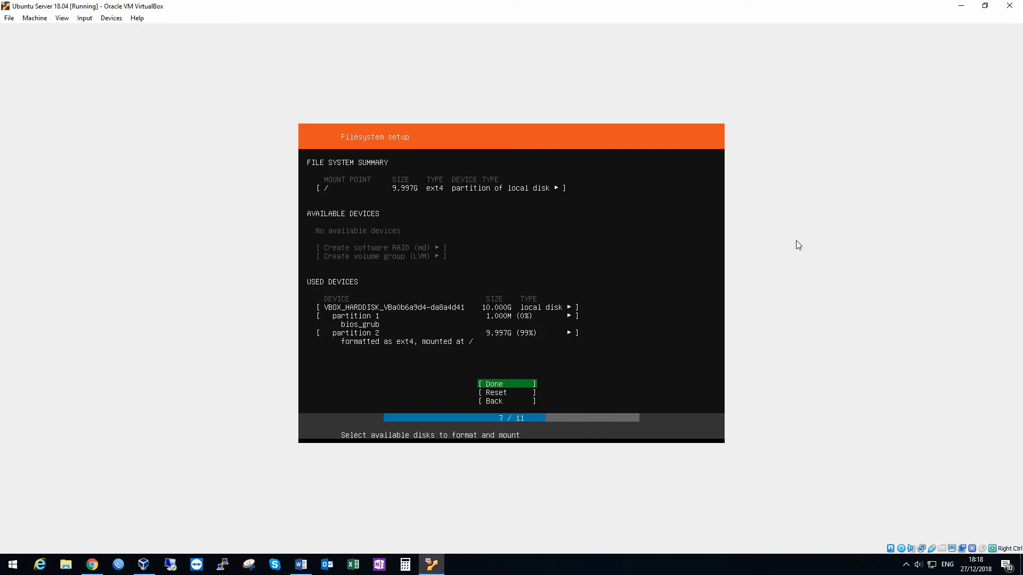
pyautogui.press('Return')
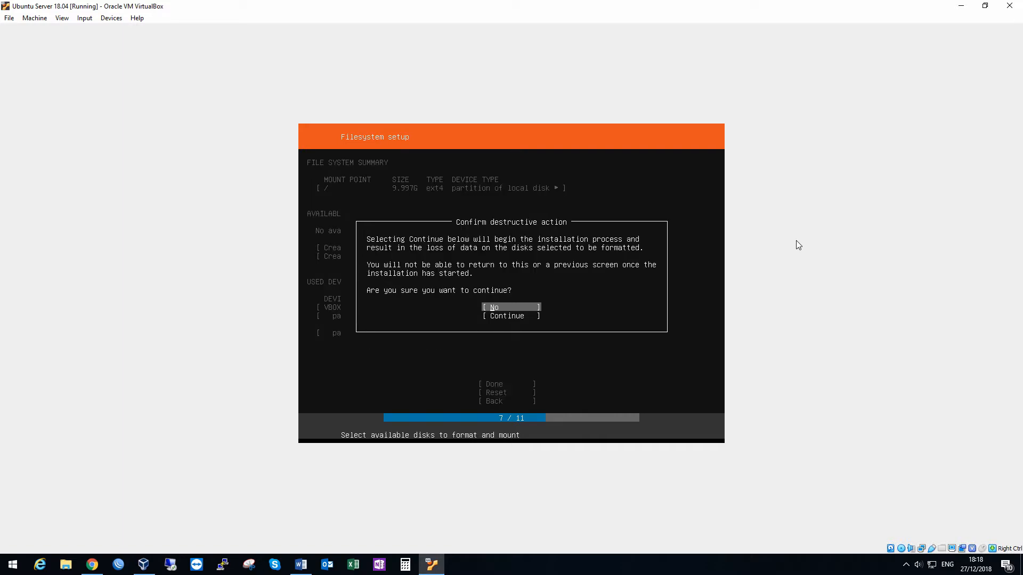
pyautogui.press('Down')
pyautogui.press('Return')
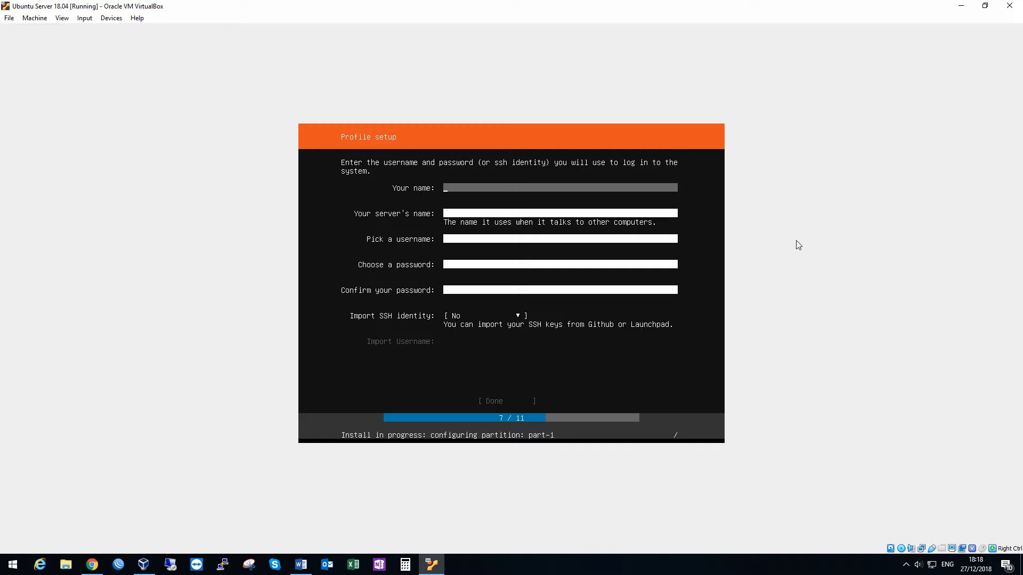
# Step: Fill in the profile with the person's name, the server name ubuntuserver and the account username
pyautogui.write('shane')
pyautogui.press('Tab')
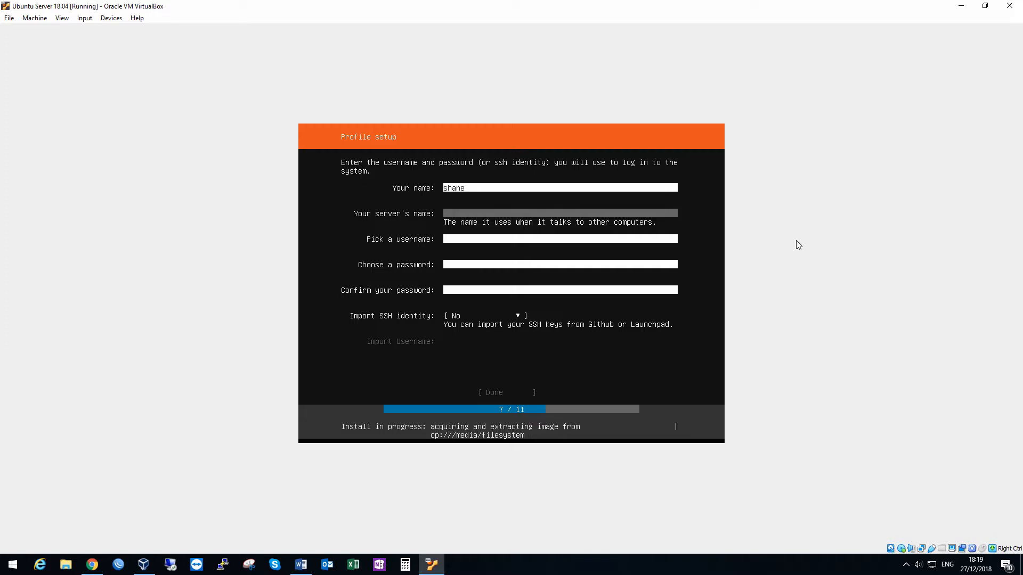
pyautogui.write('ubuntuserver')
pyautogui.press('Tab')
pyautogui.write('shane')
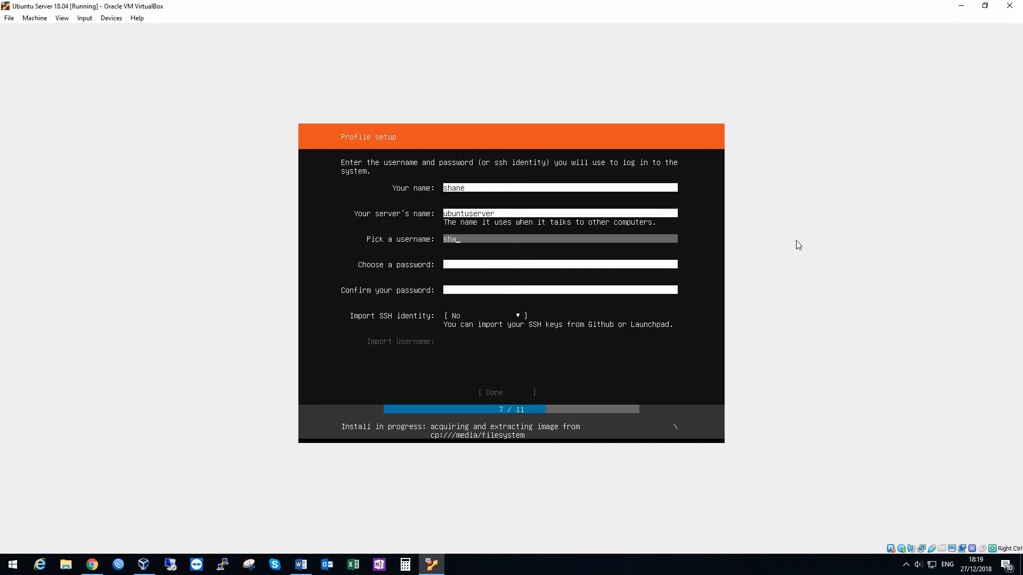
# Step: Enter and confirm the account password, leave Import SSH identity at No and finish the profile setup
pyautogui.press('Tab')
pyautogui.write('*****')
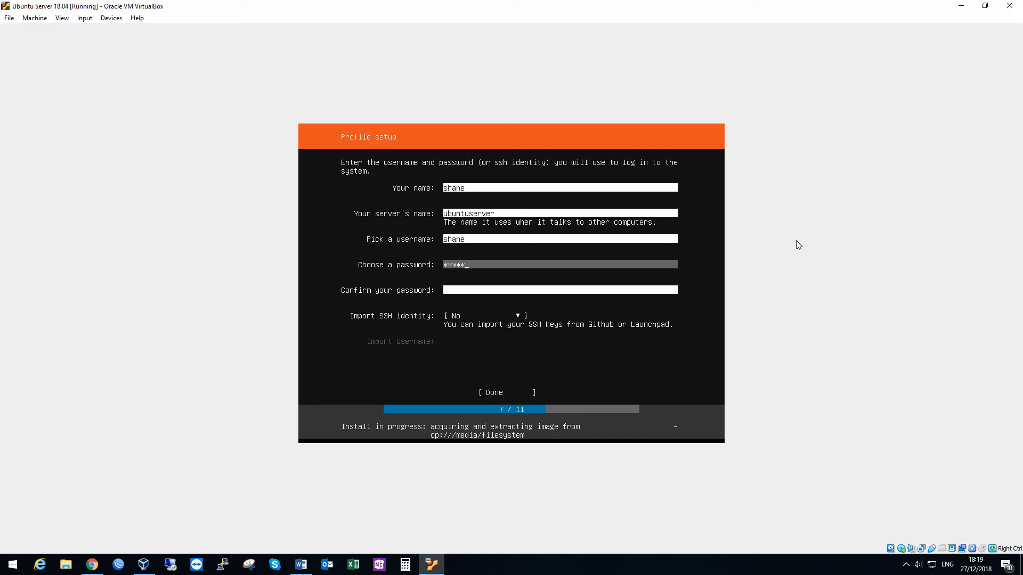
pyautogui.press('Tab')
pyautogui.write('*****')
pyautogui.press('Tab')
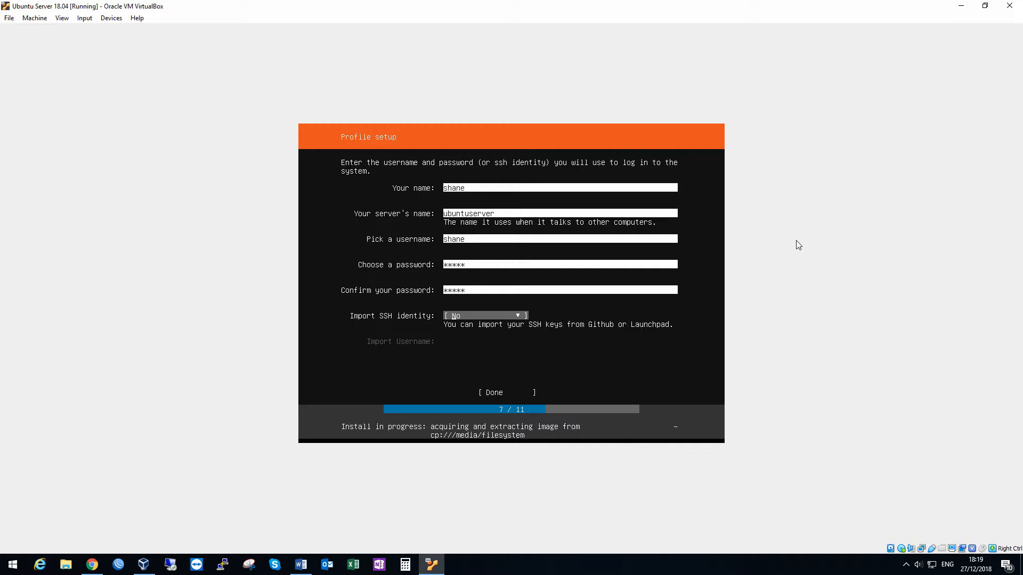
pyautogui.press('Tab')
pyautogui.hotkey('shift', 'Tab')
pyautogui.press('Tab')
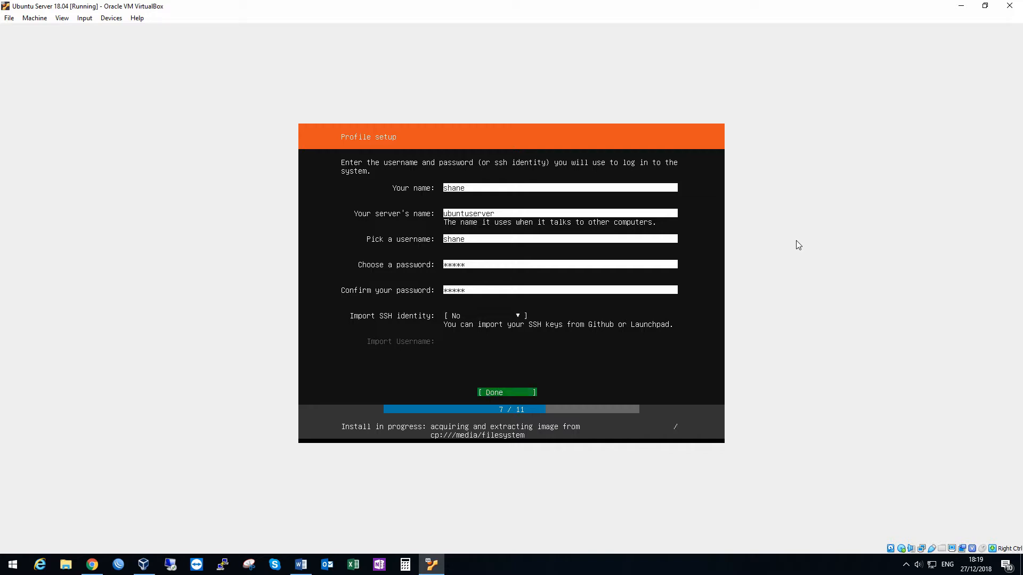
pyautogui.press('Return')
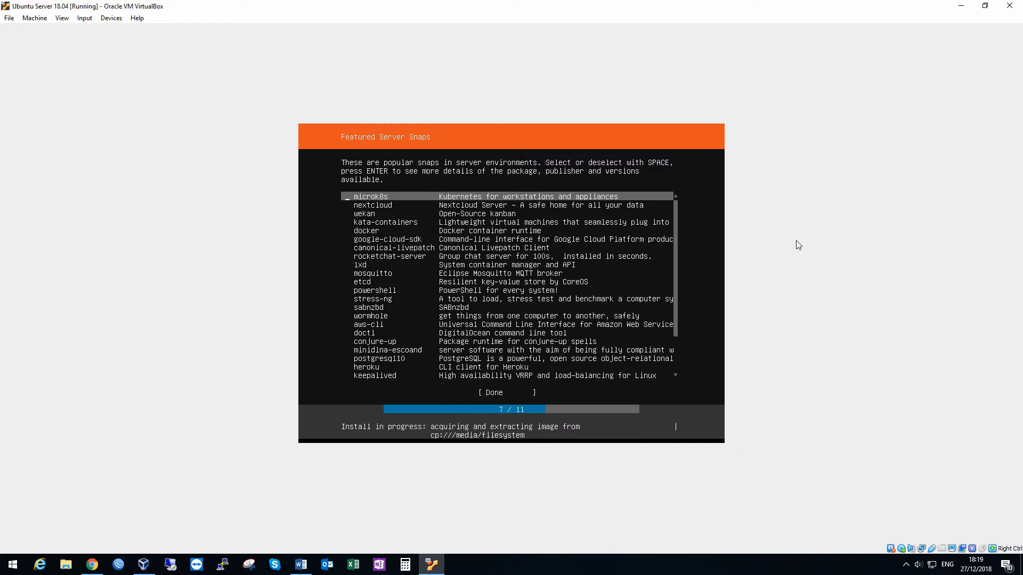
# Step: Select the google-cloud-sdk, canonical-livepatch and rocketchat-server snaps in the featured snaps list
pyautogui.press('Down')
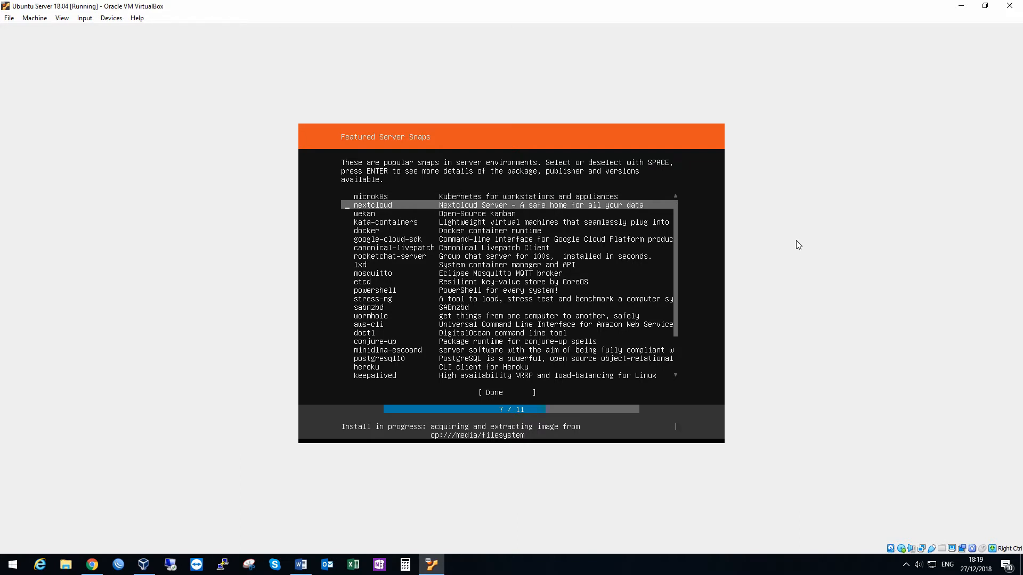
pyautogui.press('Down')
pyautogui.press('Down')
pyautogui.press('Down')
pyautogui.press('Down')
pyautogui.press('Down')
pyautogui.press('Down')
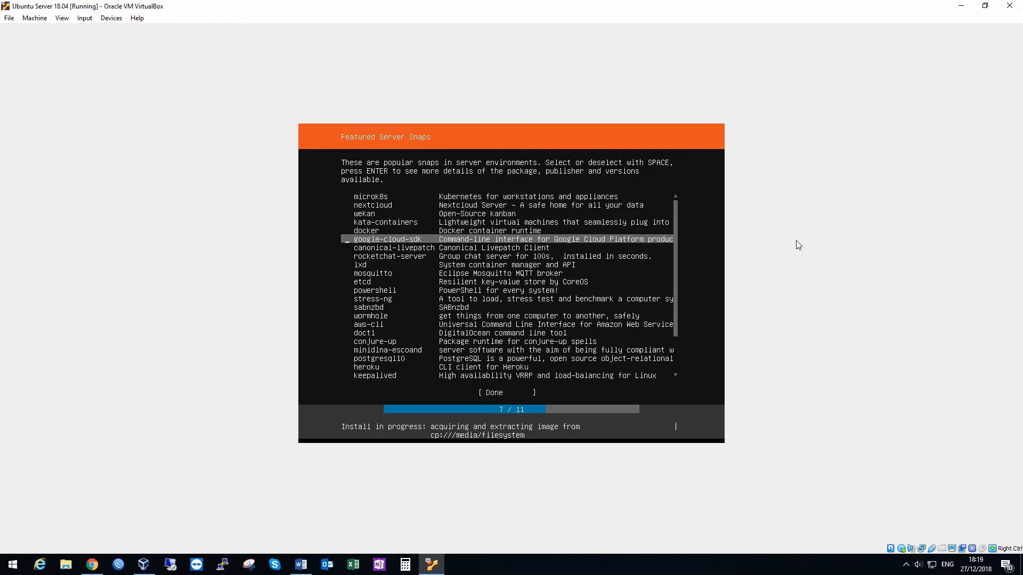
pyautogui.press('Up')
pyautogui.press('Up')
pyautogui.press('Down')
pyautogui.press('space')
pyautogui.press('Down')
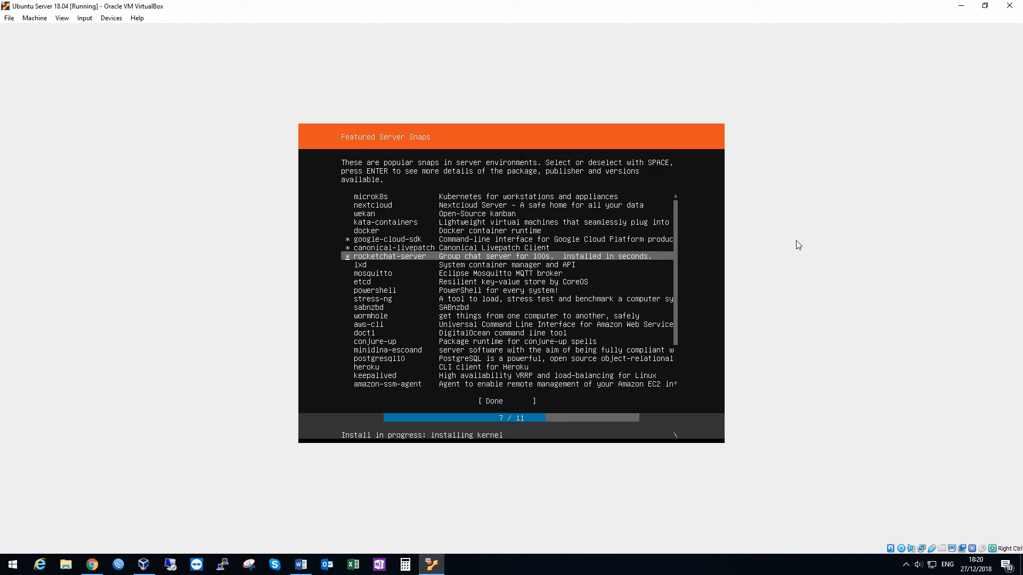
# Step: Deselect the rocketchat-server, canonical-livepatch and google-cloud-sdk snaps
pyautogui.press('space')
pyautogui.press('Up')
pyautogui.press('space')
pyautogui.press('Up')
pyautogui.press('space')
# Step: Continue the installation without any of the featured server snaps
pyautogui.press('Down')
pyautogui.press('Down')
pyautogui.press('Down')
pyautogui.press('Down')
pyautogui.press('Down')
pyautogui.press('Down')
pyautogui.press('Down')
pyautogui.press('Down')
pyautogui.press('Down')
pyautogui.press('Down')
pyautogui.press('Down')
pyautogui.press('Down')
pyautogui.press('Down')
pyautogui.press('Down')
pyautogui.press('Down')
pyautogui.press('Down')
pyautogui.press('Down')
pyautogui.press('Down')
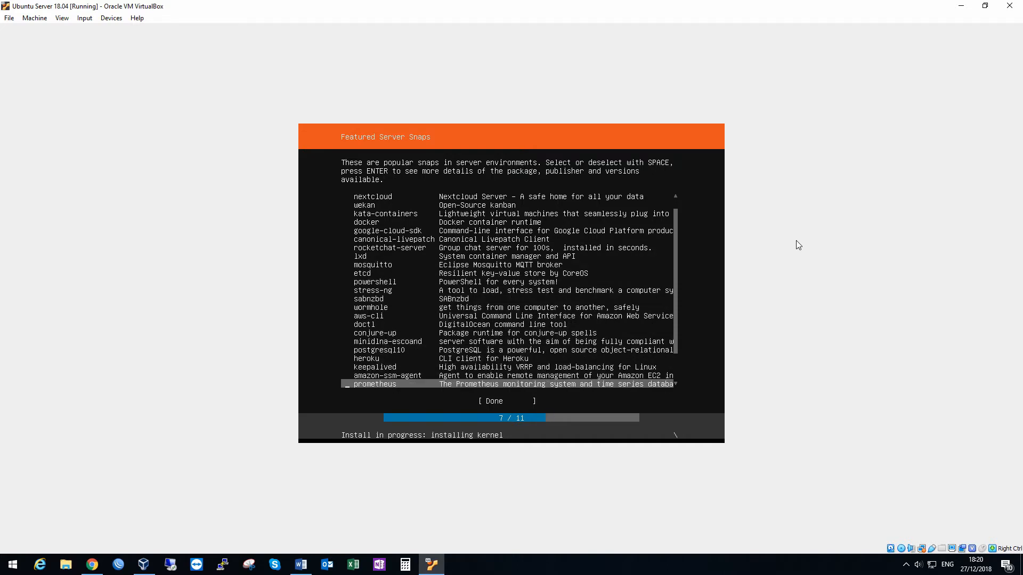
pyautogui.press('Down')
pyautogui.press('Down')
pyautogui.press('Down')
pyautogui.press('Down')
pyautogui.press('Down')
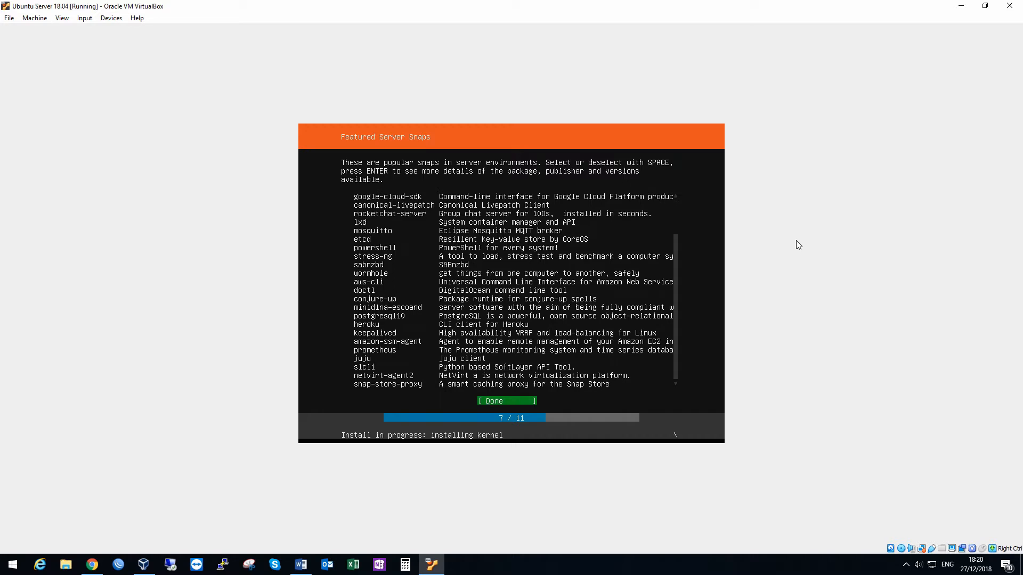
pyautogui.press('Return')
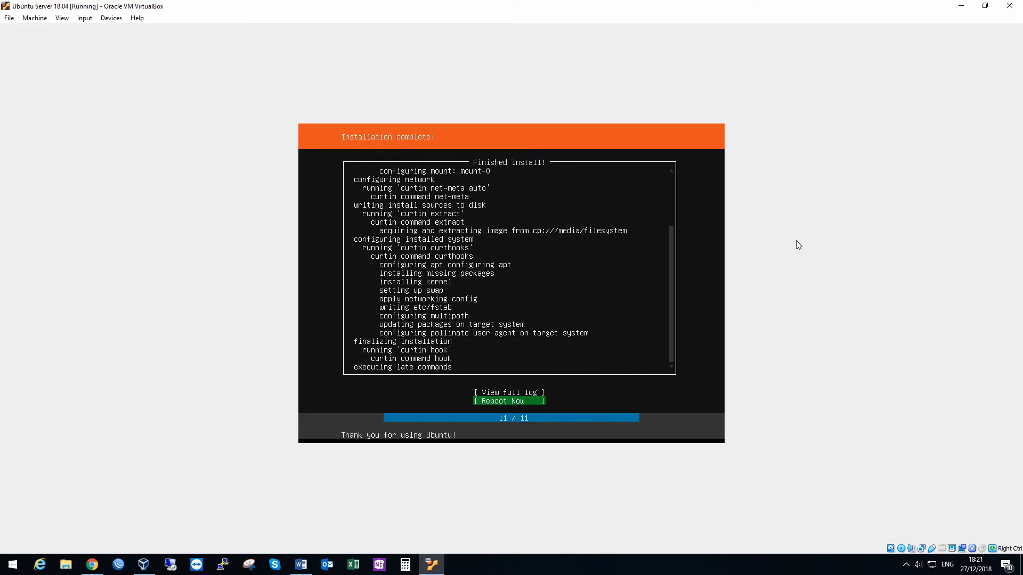
# Step: Reboot the machine after the installation and continue past the request to remove the installation medium
pyautogui.press('Up')
pyautogui.press('Down')
pyautogui.press('Return')
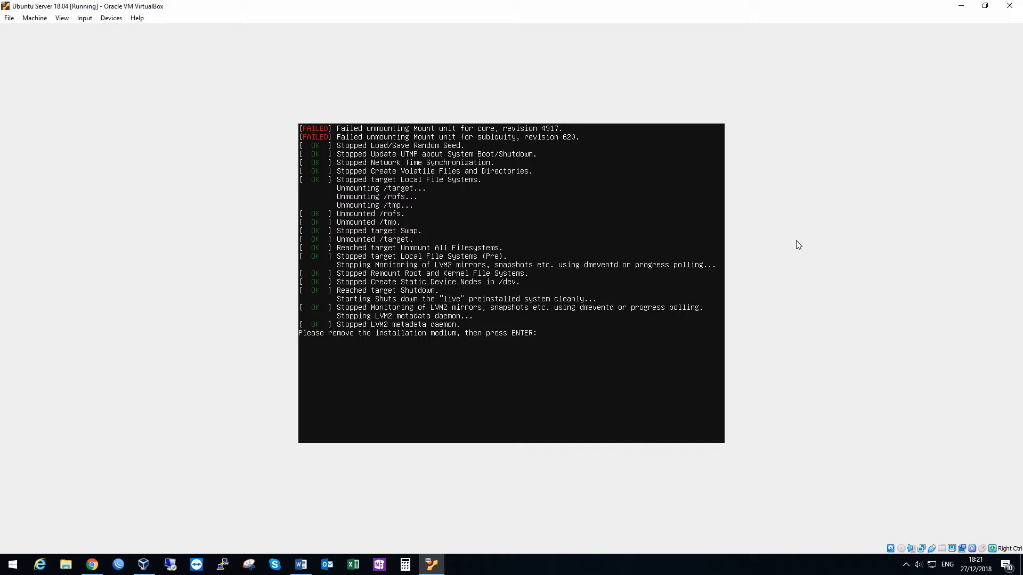
pyautogui.press('Return')
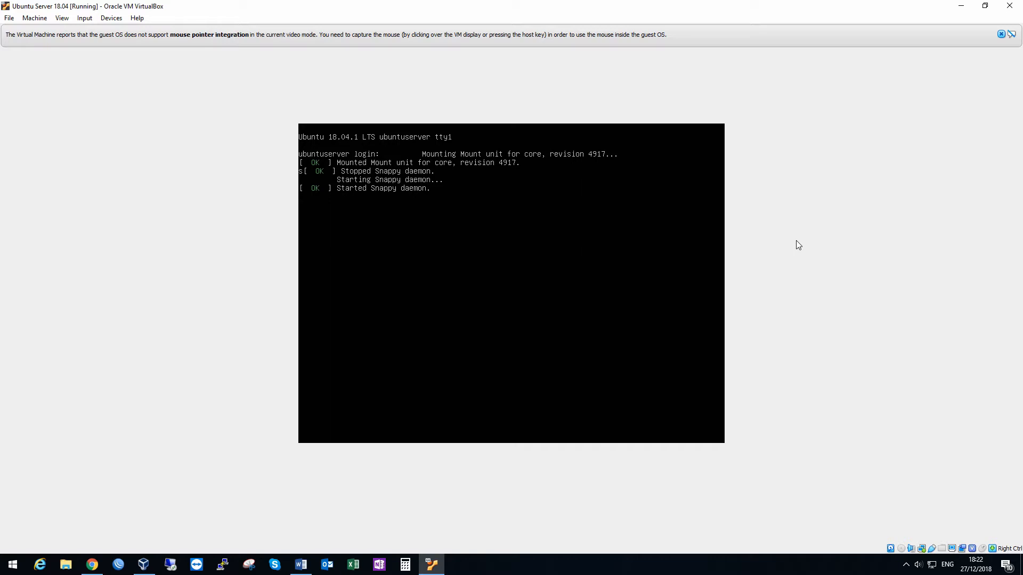
# Step: Try to log in at the console with the account's username and password while the server is starting up
pyautogui.press('Return')
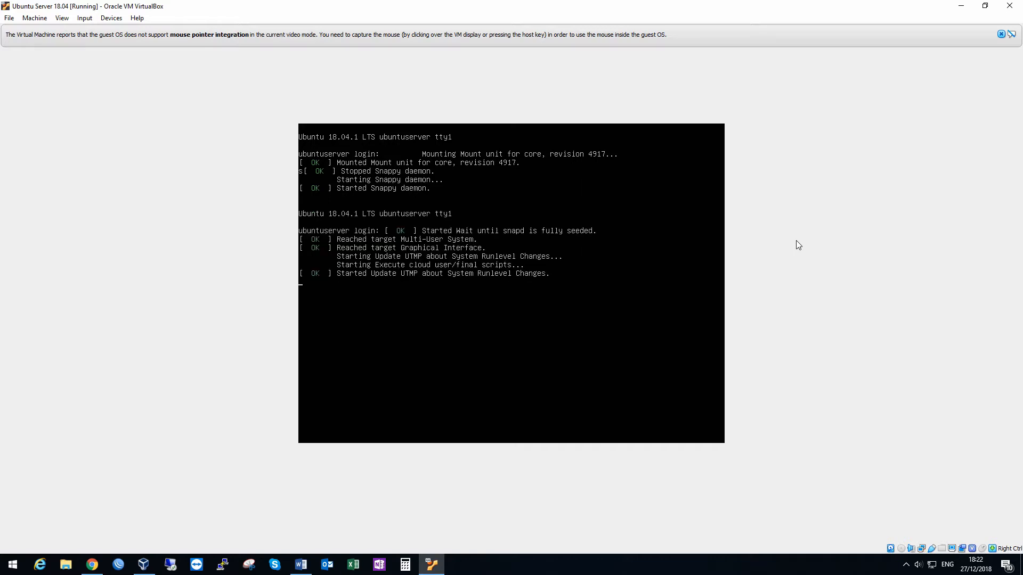
pyautogui.press('Return')
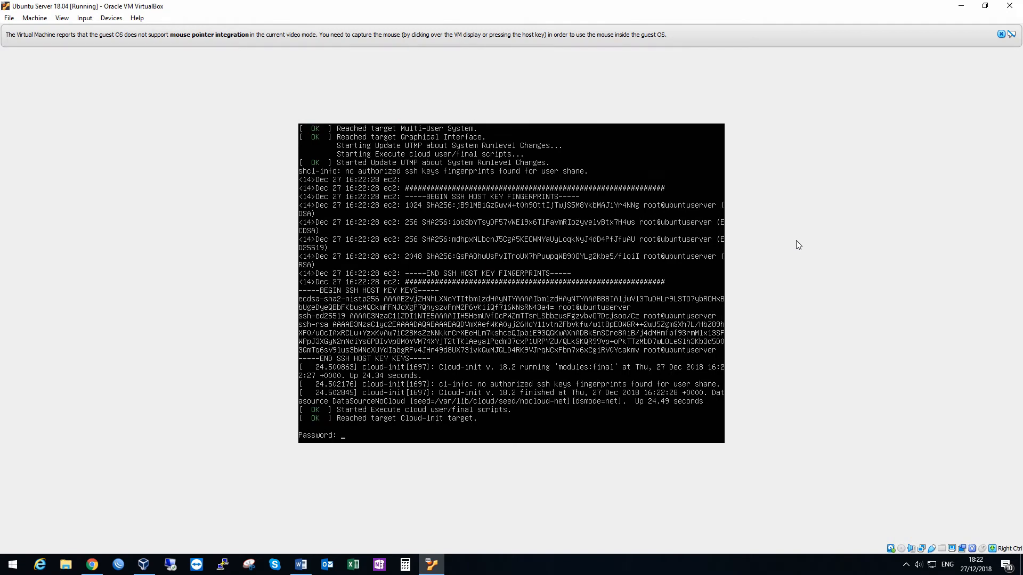
pyautogui.press('Return')
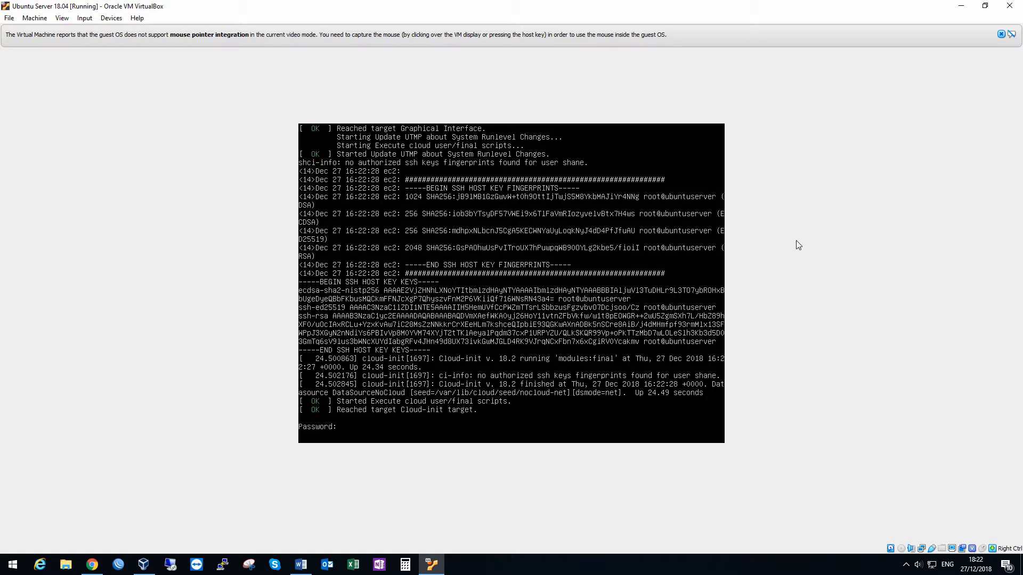
# Step: Log in to ubuntuserver with the account's username and password
pyautogui.write('shane')
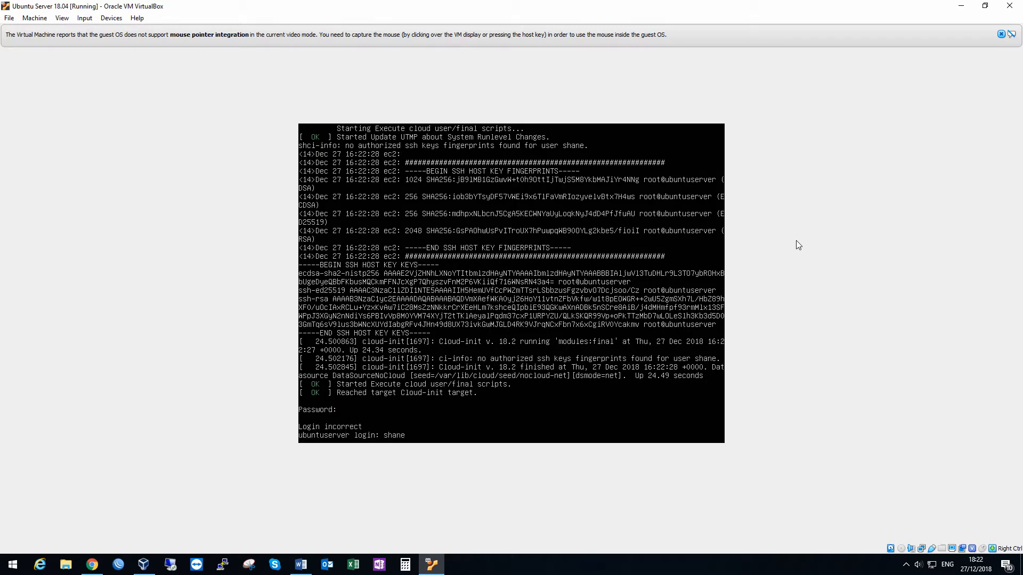
pyautogui.press('Return')
pyautogui.press('Return')
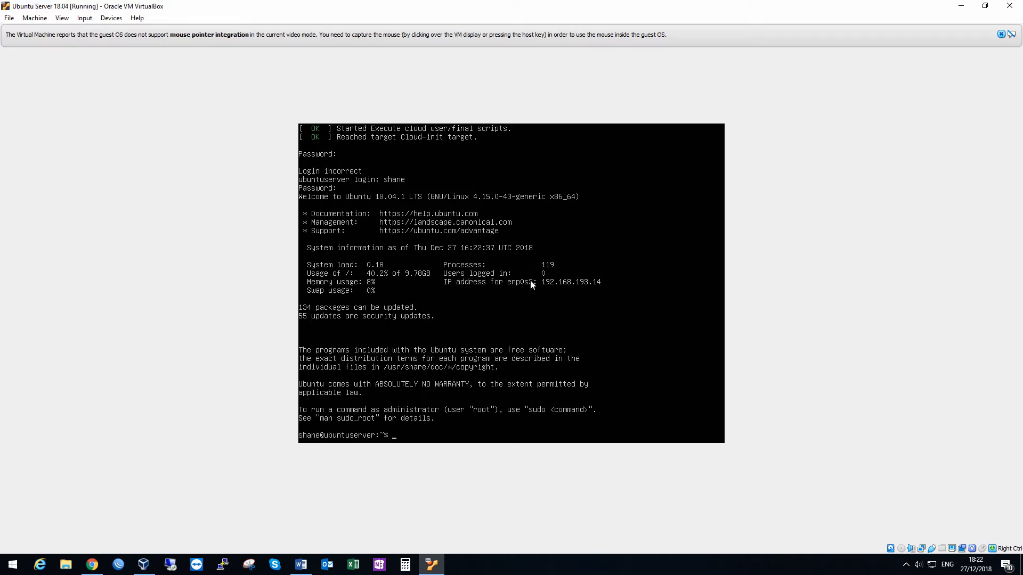
pyautogui.click(603, 284)
pyautogui.click(608, 207)
pyautogui.click(418, 437)
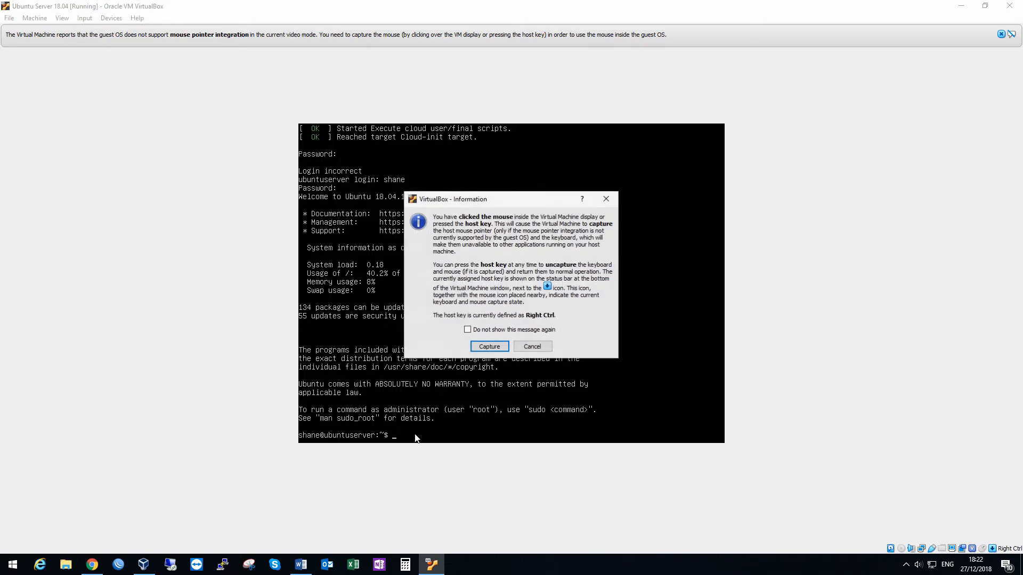
pyautogui.click(615, 195)
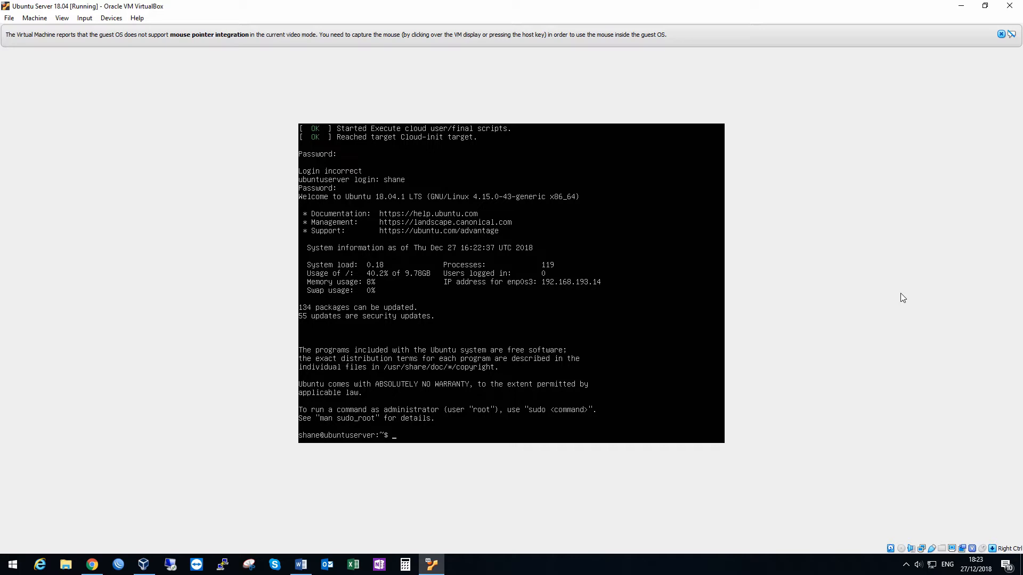
# Step: Refresh the package lists with sudo apt-get update, authenticating with the account password
pyautogui.write('sudo apt-getr')
pyautogui.press('BackSpace')
pyautogui.press('BackSpace')
pyautogui.press('BackSpace')
pyautogui.press('BackSpace')
pyautogui.press('BackSpace')
pyautogui.press('BackSpace')
pyautogui.write('update')
pyautogui.press('Return')
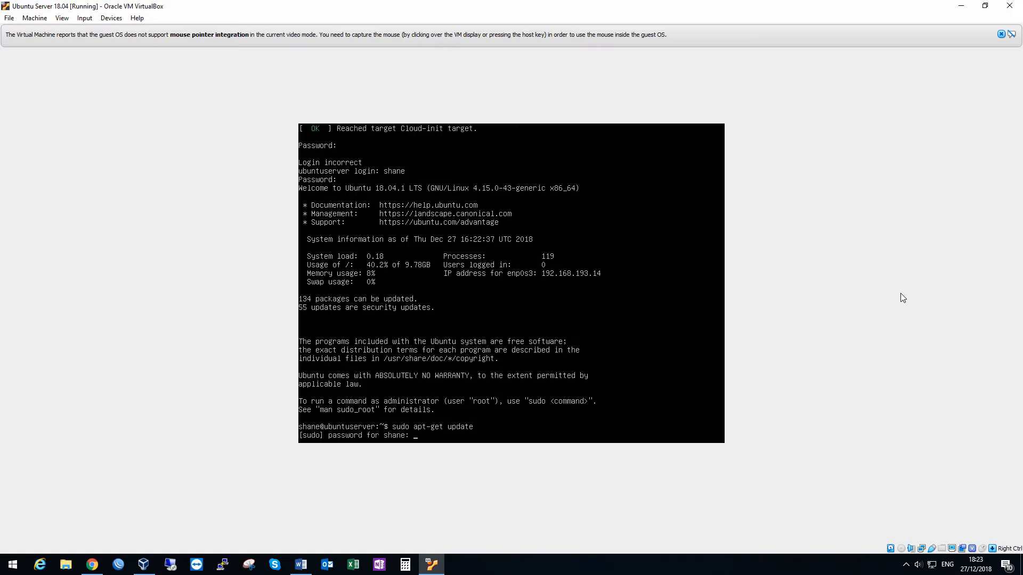
pyautogui.press('Return')
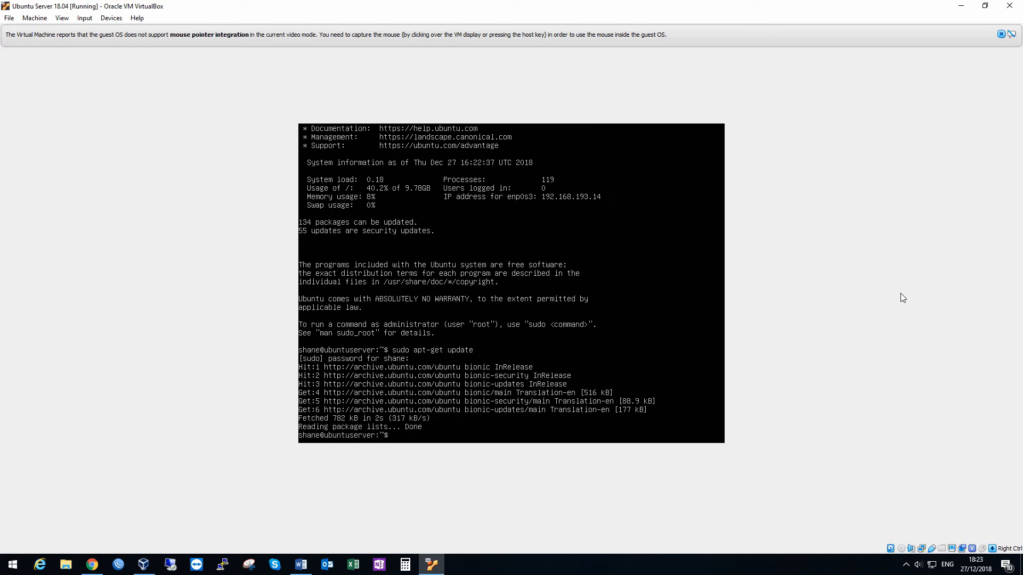
# Step: Upgrade the installed packages with sudo apt-get upgrade and agree to continue
pyautogui.press('Up')
pyautogui.write('upgrade')
pyautogui.press('Return')
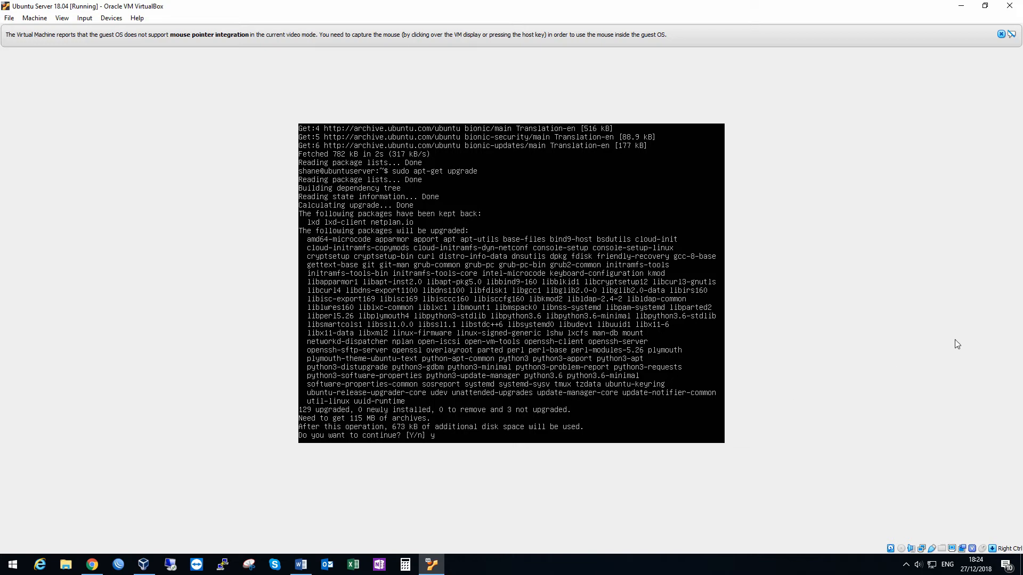
pyautogui.press('Return')
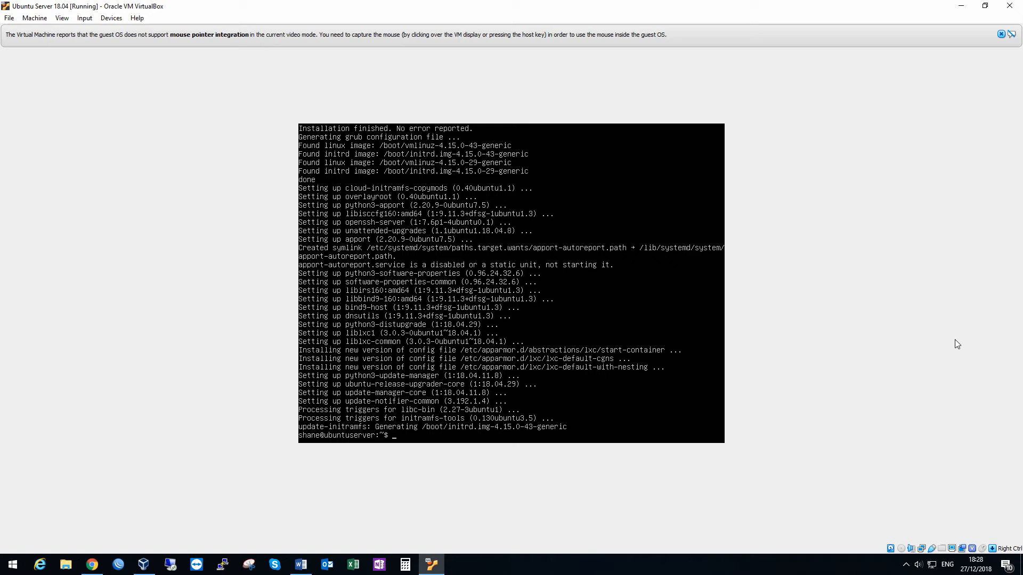
# Step: Install the build-essential package with sudo apt-get install build-essential and agree to continue
pyautogui.write('udo apt-get install build-essential')
pyautogui.press('Return')
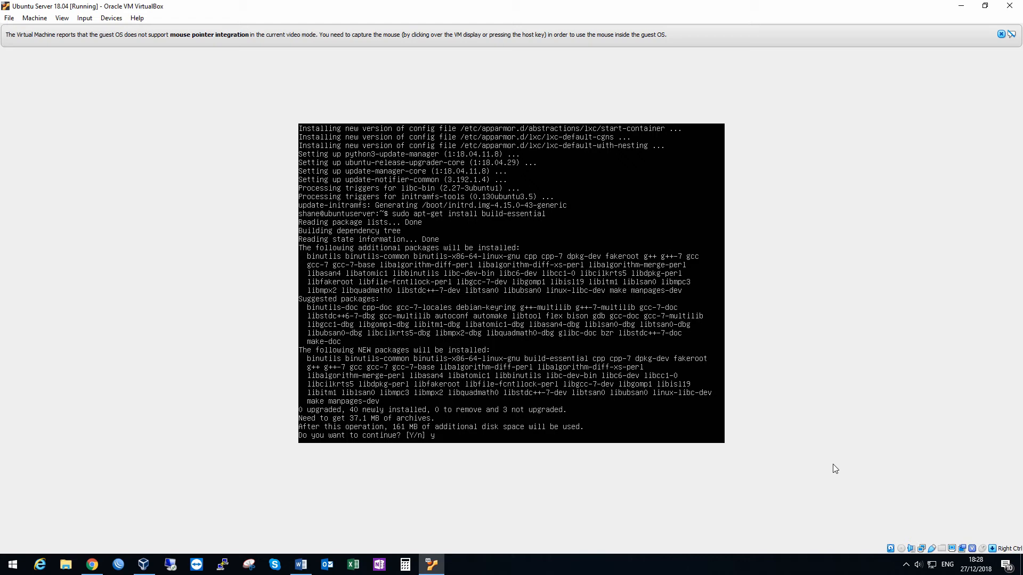
pyautogui.write('y')
pyautogui.press('Return')
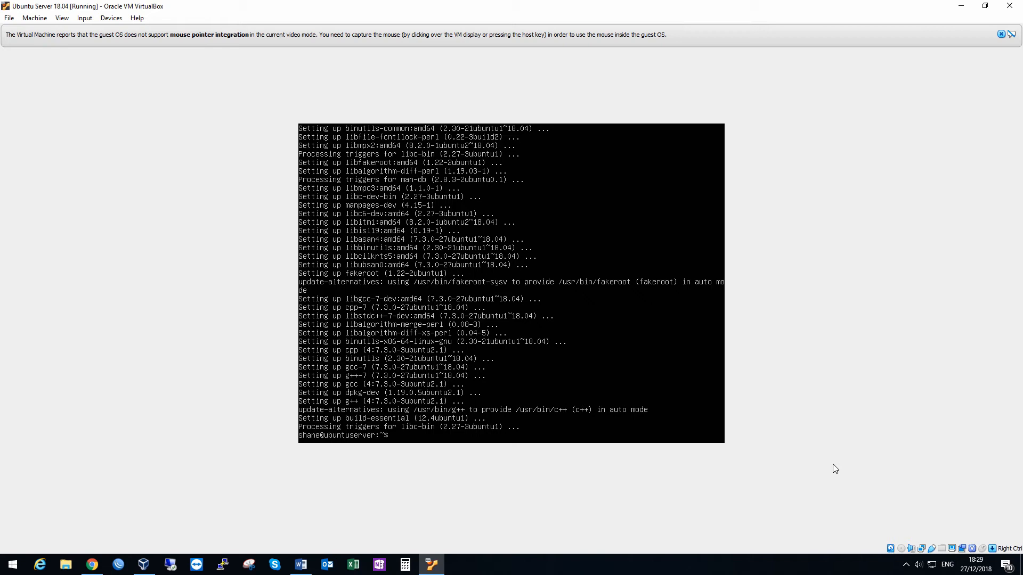
# Step: Reboot the server from the command line using the init command with sudo
pyautogui.write('sudo init 6')
pyautogui.press('Return')
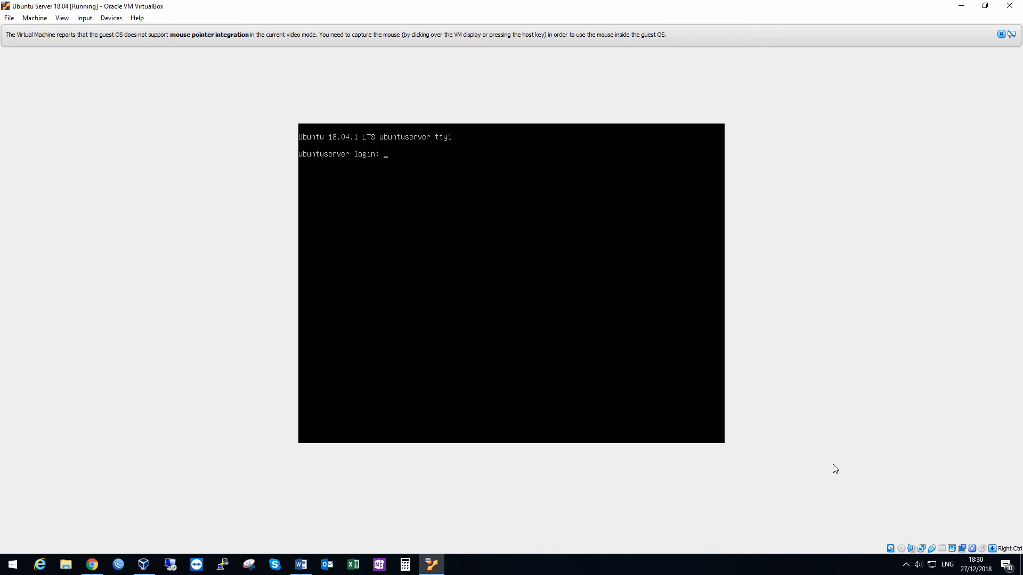
# Step: Log in to the restarted ubuntuserver with the account's username and password
pyautogui.write('shane')
pyautogui.press('Return')
pyautogui.press('Return')
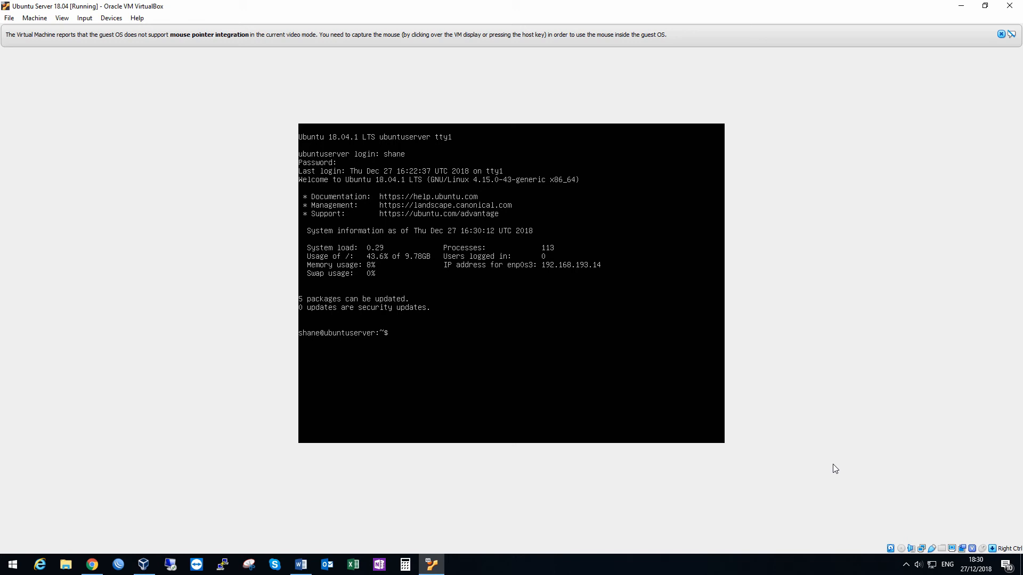
# Step: Run sudo apt-get update again after the reboot, authenticating with the account password
pyautogui.write('sudo apt0')
pyautogui.write('get update')
pyautogui.press('Return')
pyautogui.press('Return')
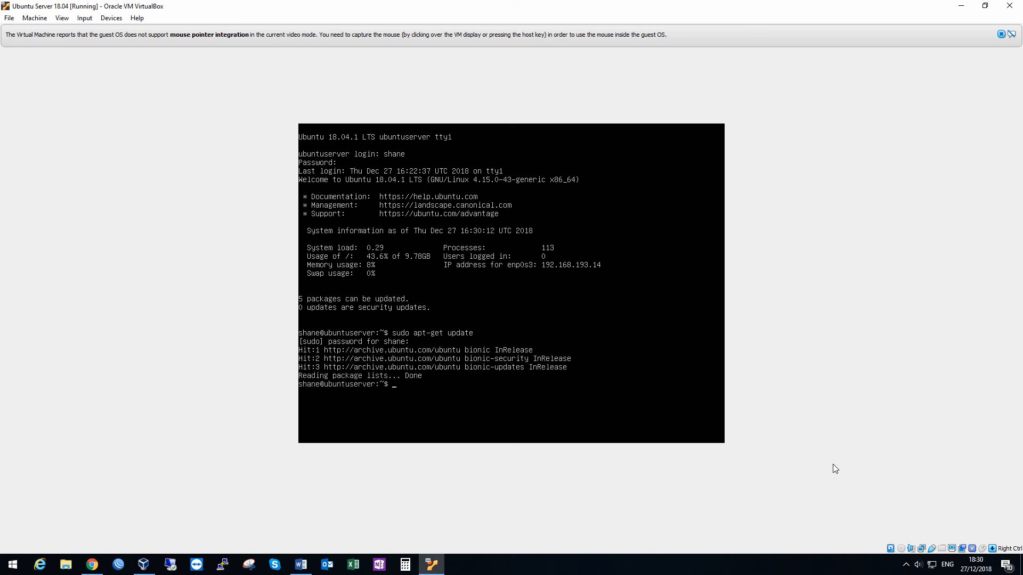